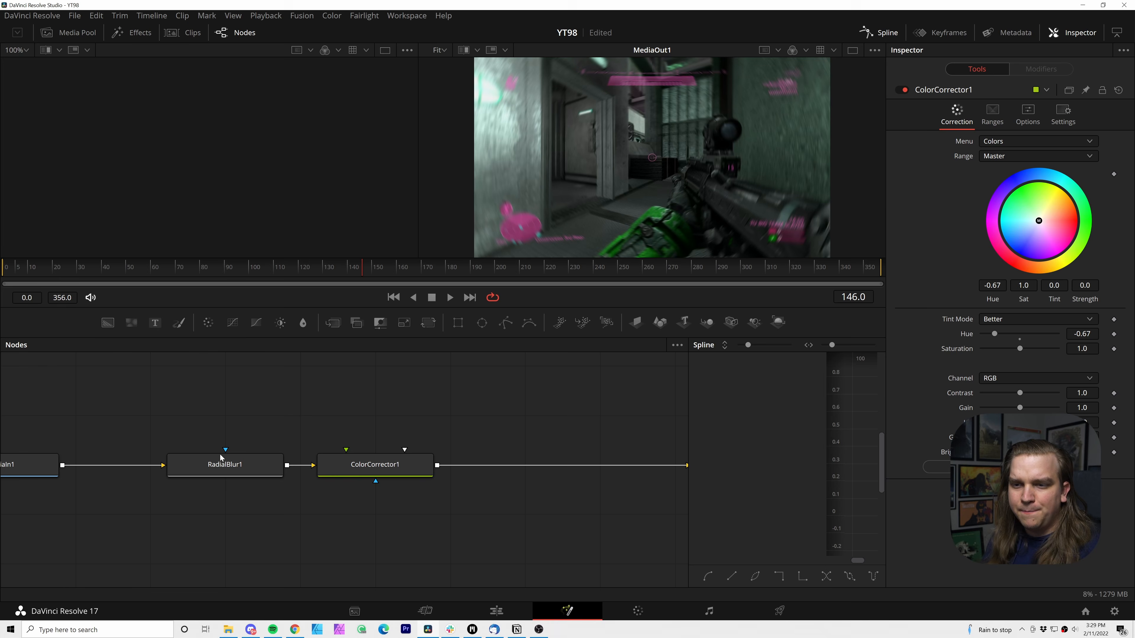
Step: Examine the controls of the RadialBlur1 and ColorCorrector1 nodes, including the color corrector's Blend setting
click(221, 454)
click(367, 468)
click(255, 471)
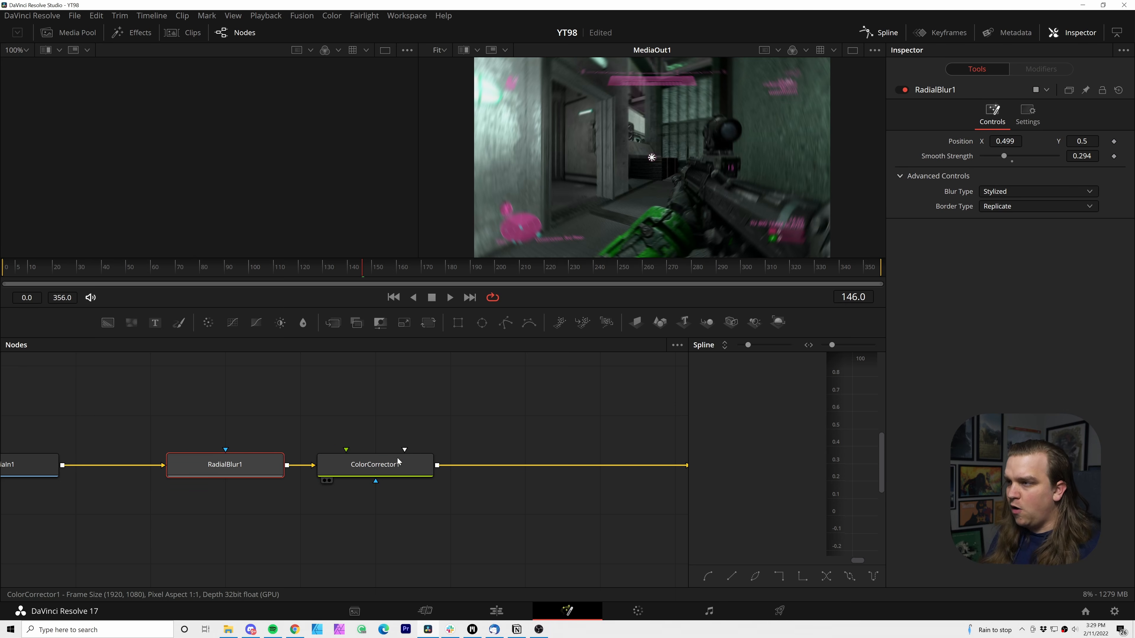
click(399, 462)
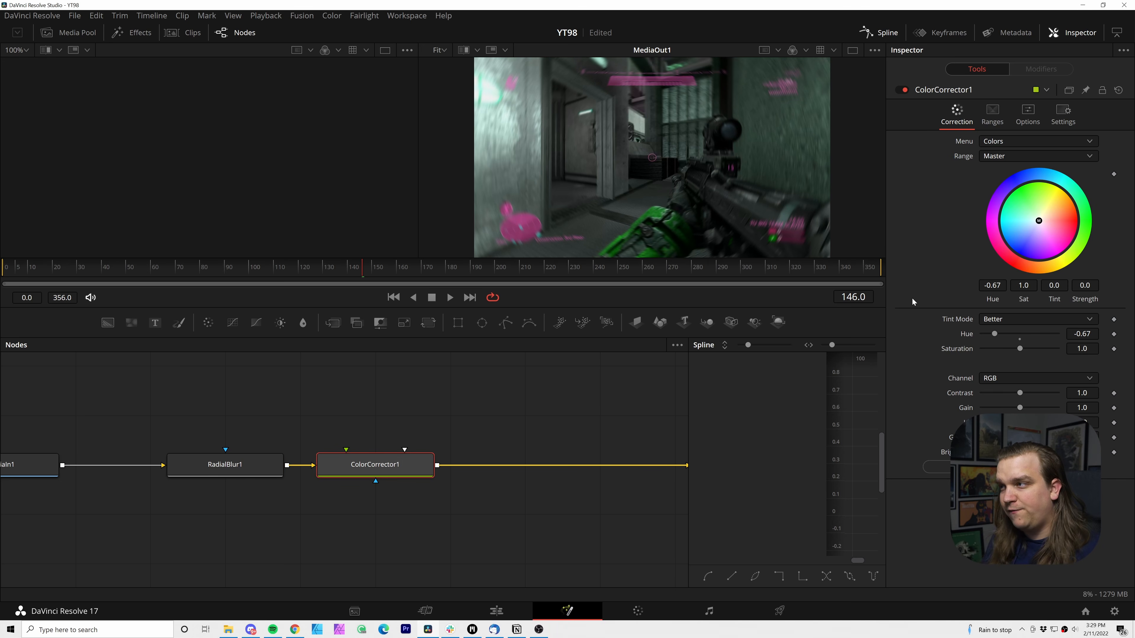
click(1068, 112)
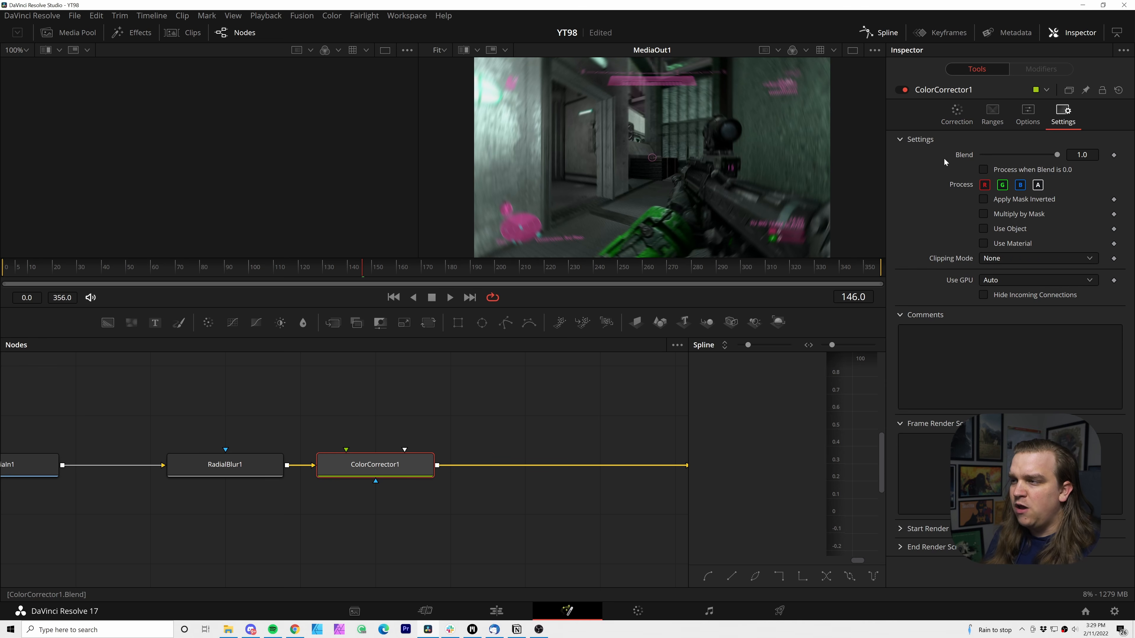
Step: Try out the Blend sliders of the RadialBlur1 and ColorCorrector1 nodes, returning them to 1.0, and save the project
click(225, 464)
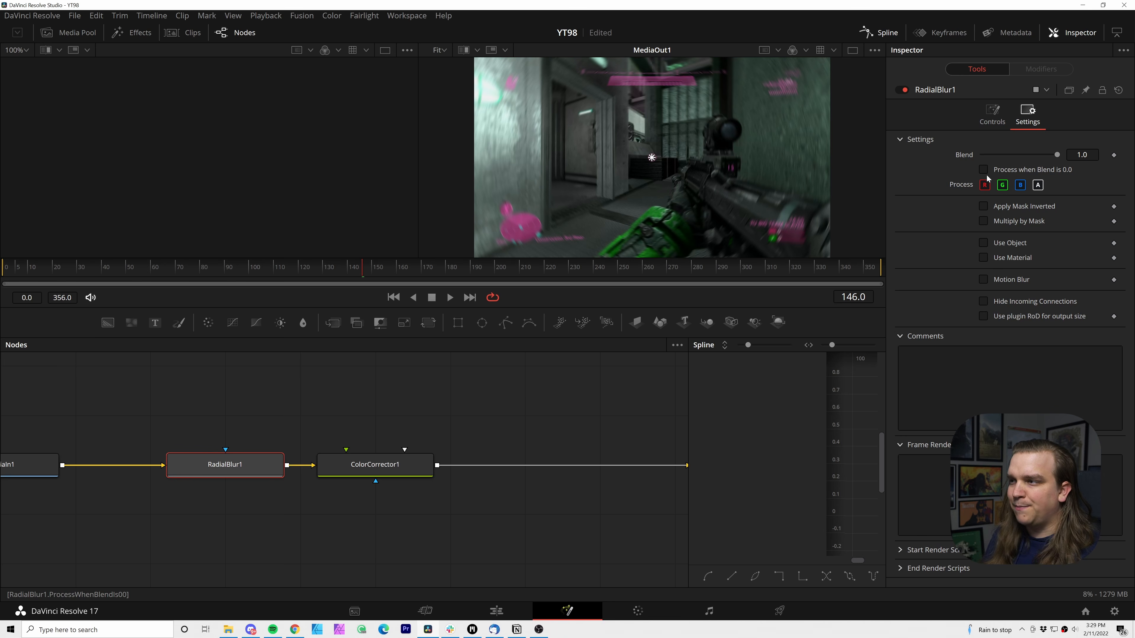
drag(1057, 155, 1106, 195)
click(378, 470)
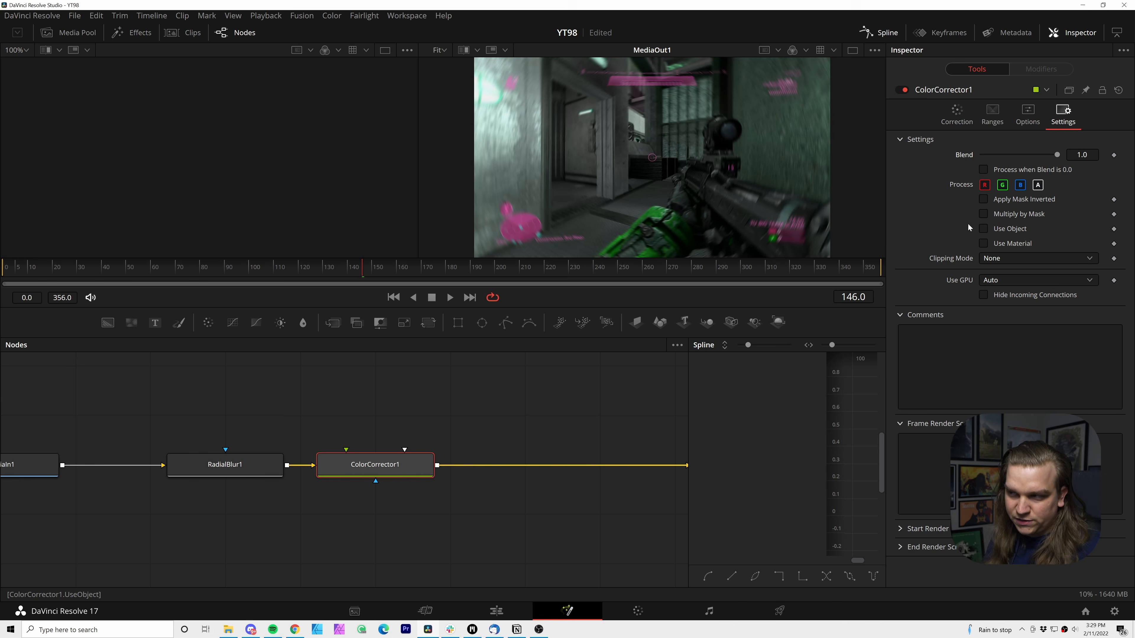
drag(1056, 155, 995, 178)
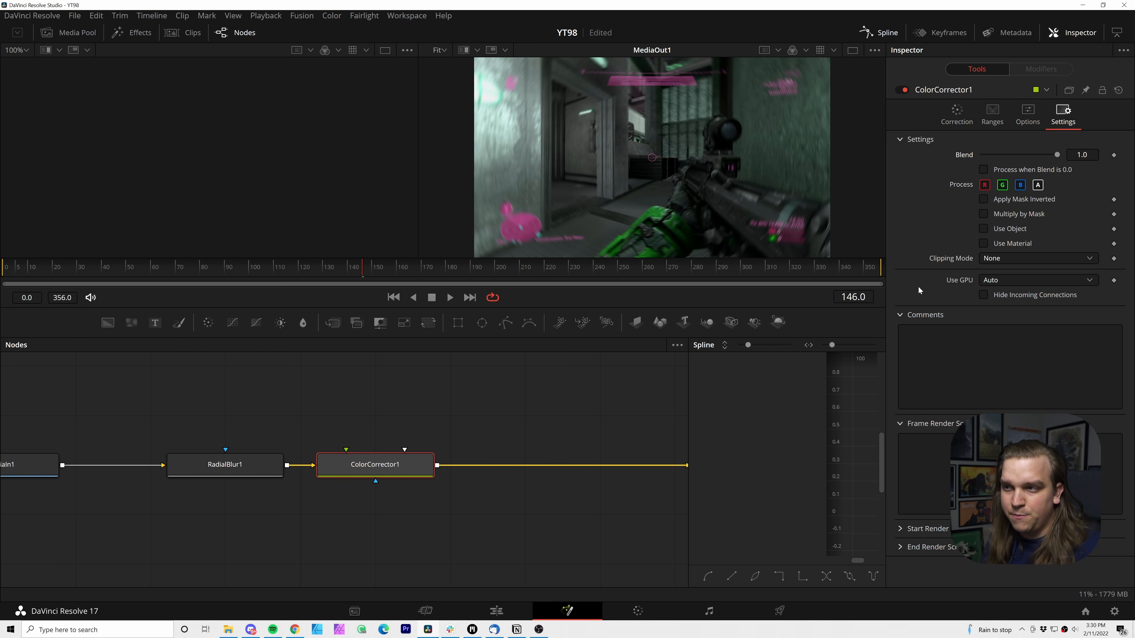
key(ctrl+s)
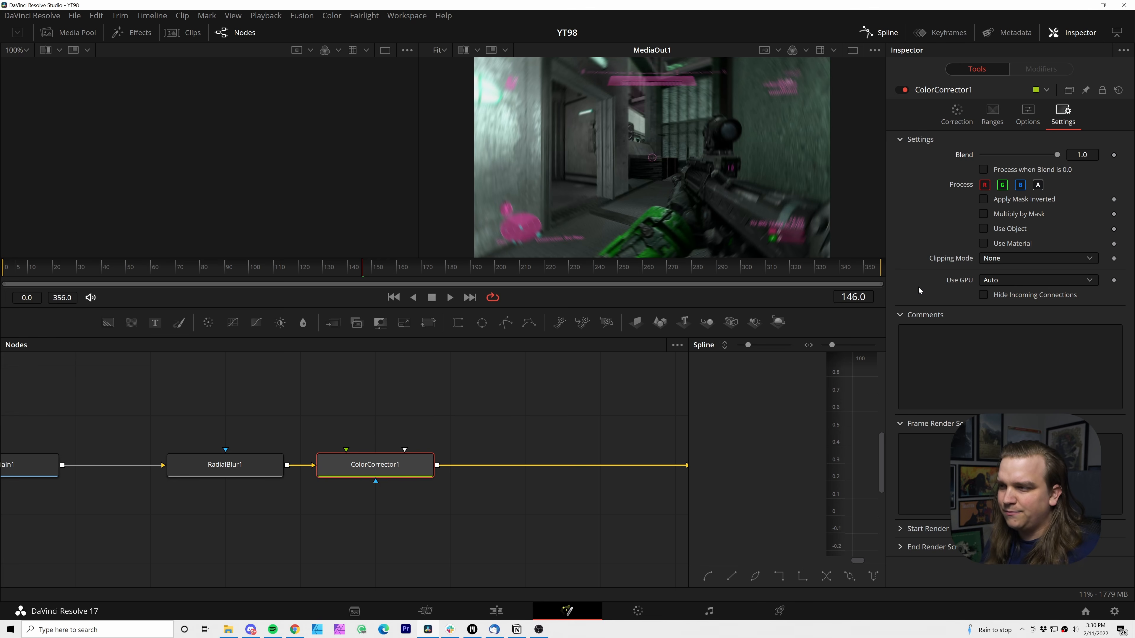
click(225, 465)
mouse_move(1057, 154)
mouse_down()
mouse_move(993, 157)
mouse_move(1059, 160)
mouse_up()
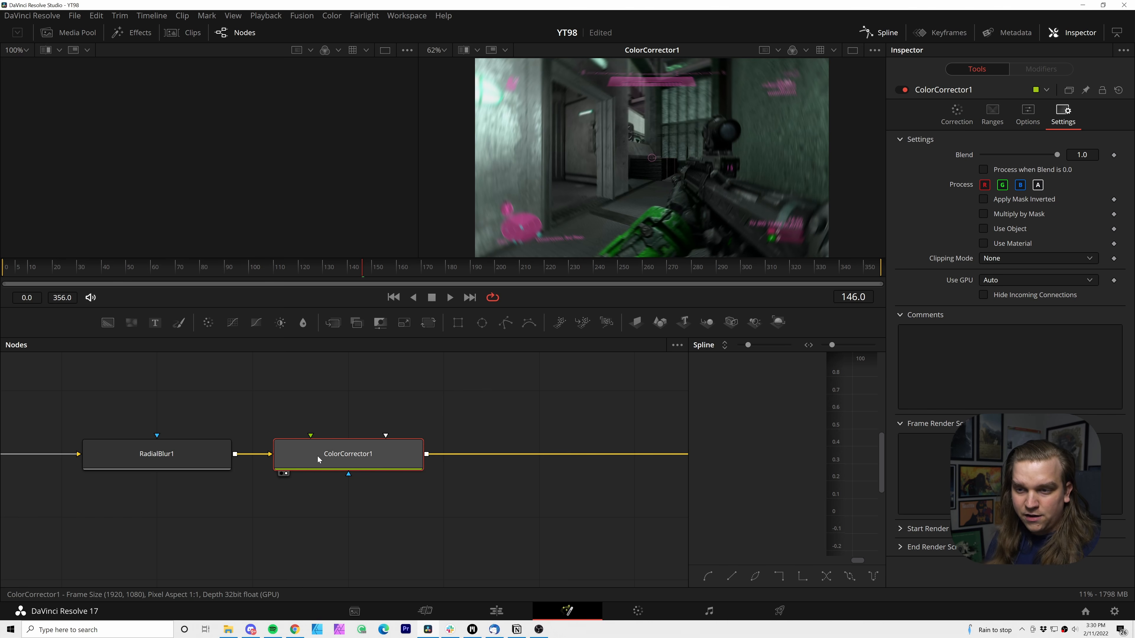
Step: Open control editing for the ColorCorrector1 node and name the new control Color Corrector On/Off
right_click(318, 459)
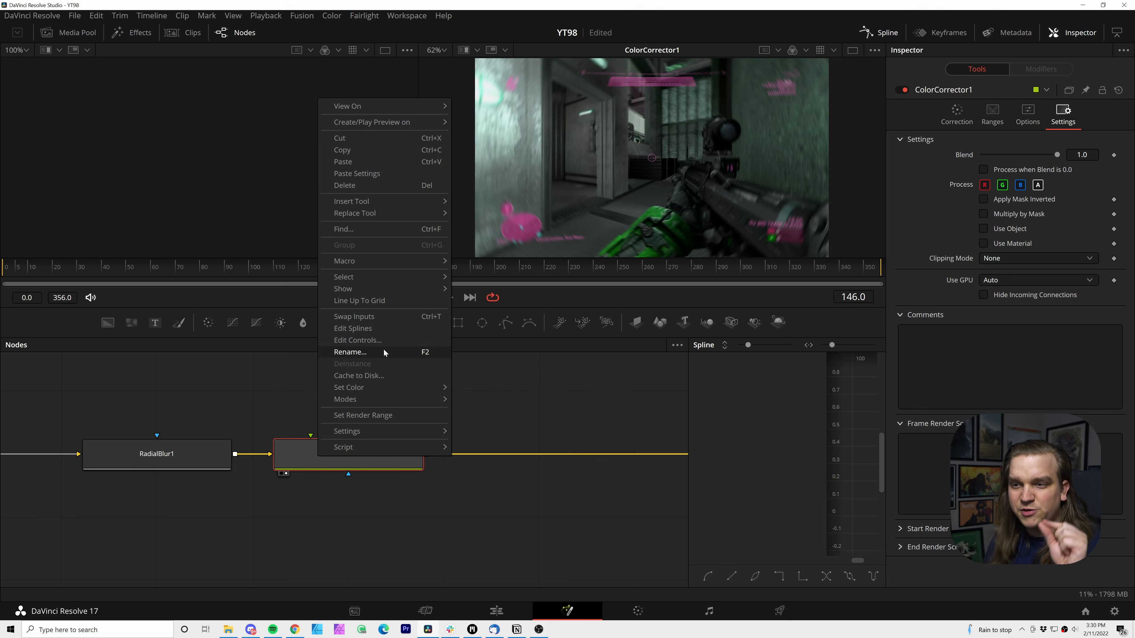
click(376, 342)
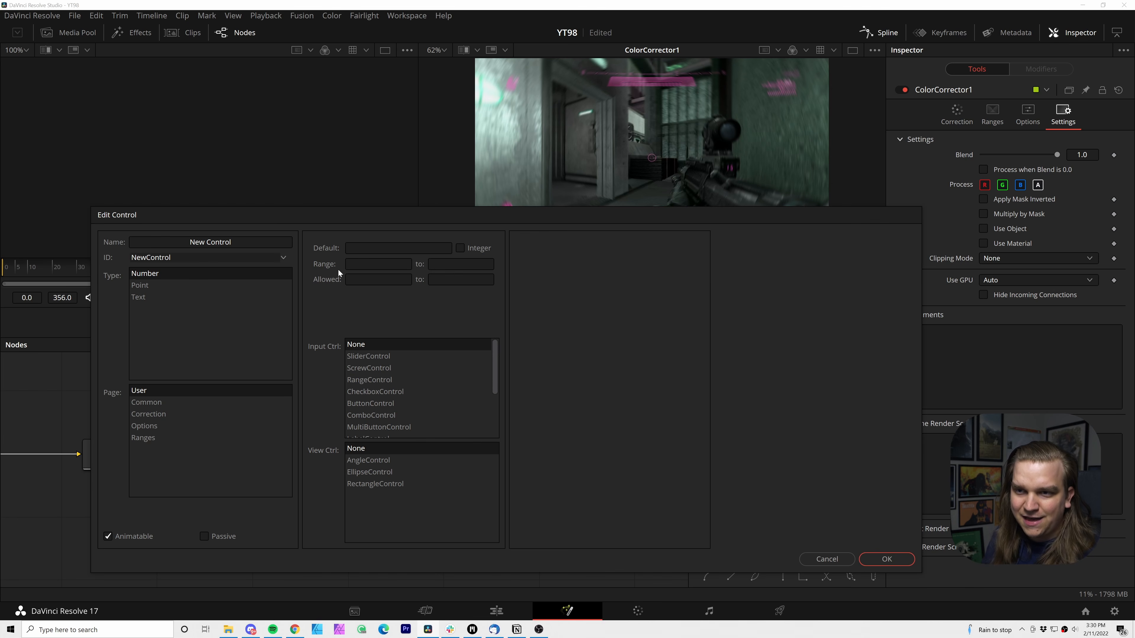
drag(281, 213, 288, 120)
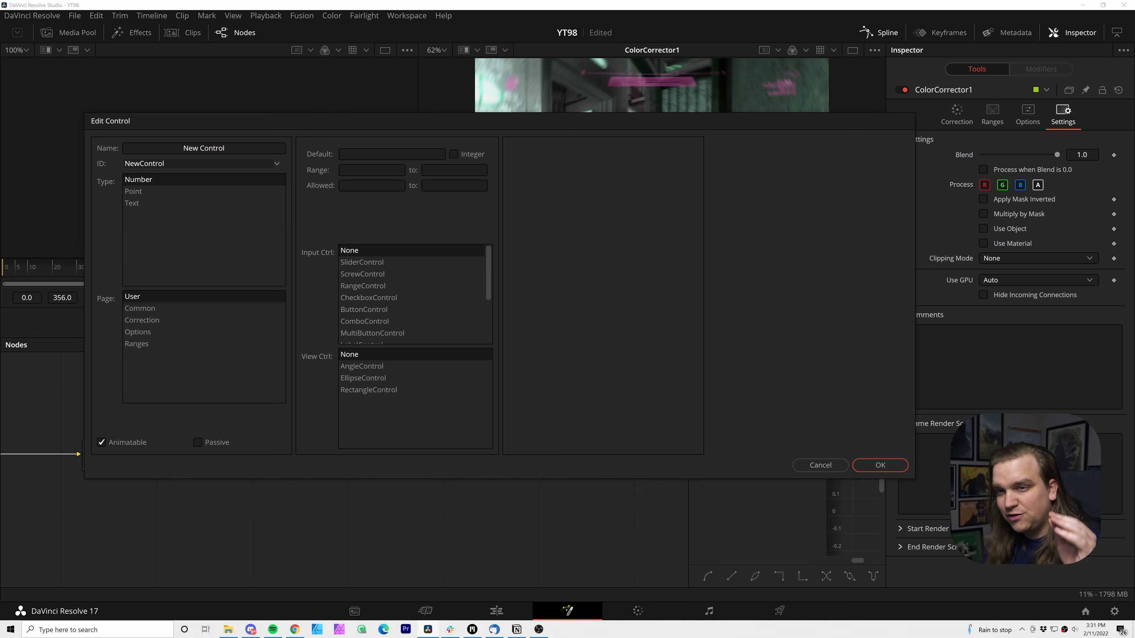
drag(299, 120, 271, 108)
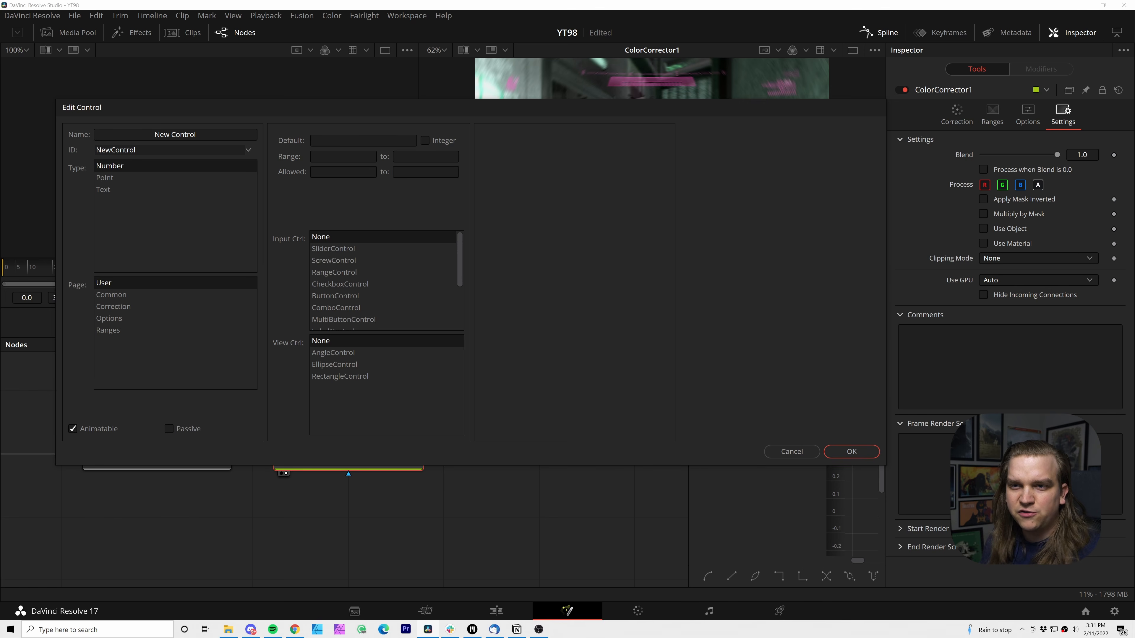
click(155, 134)
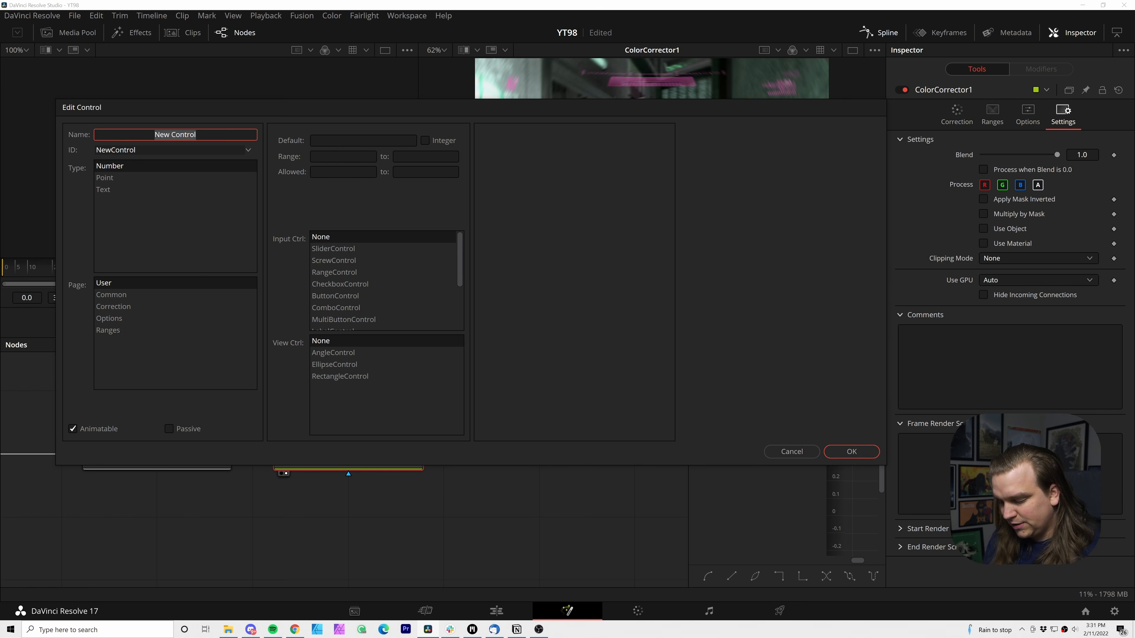
text(Color Corre)
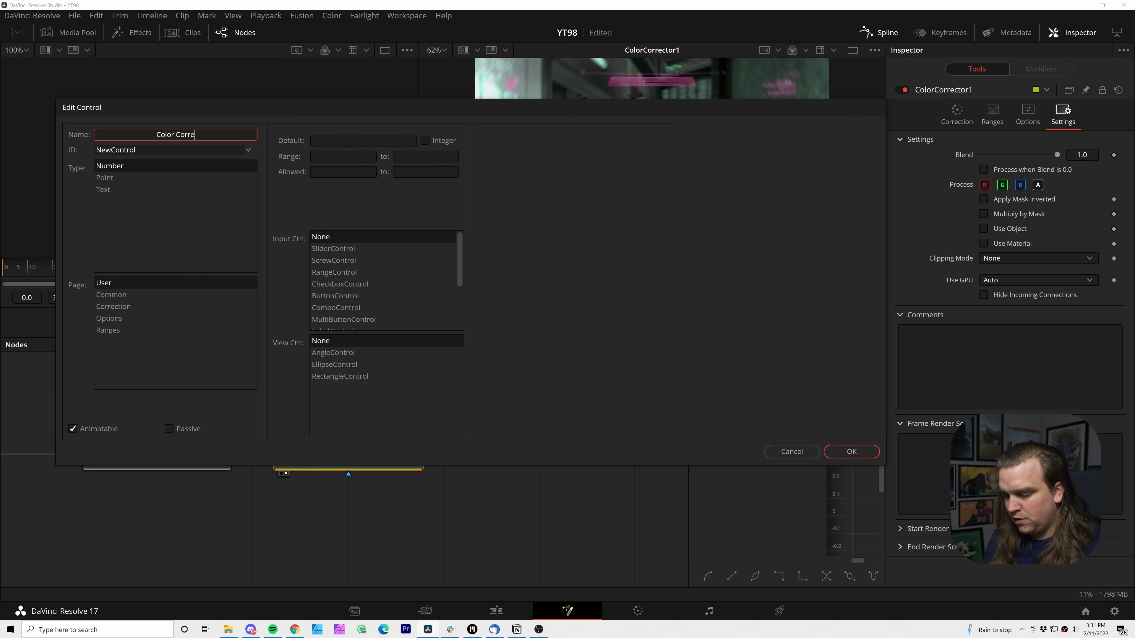
text(ctor O)
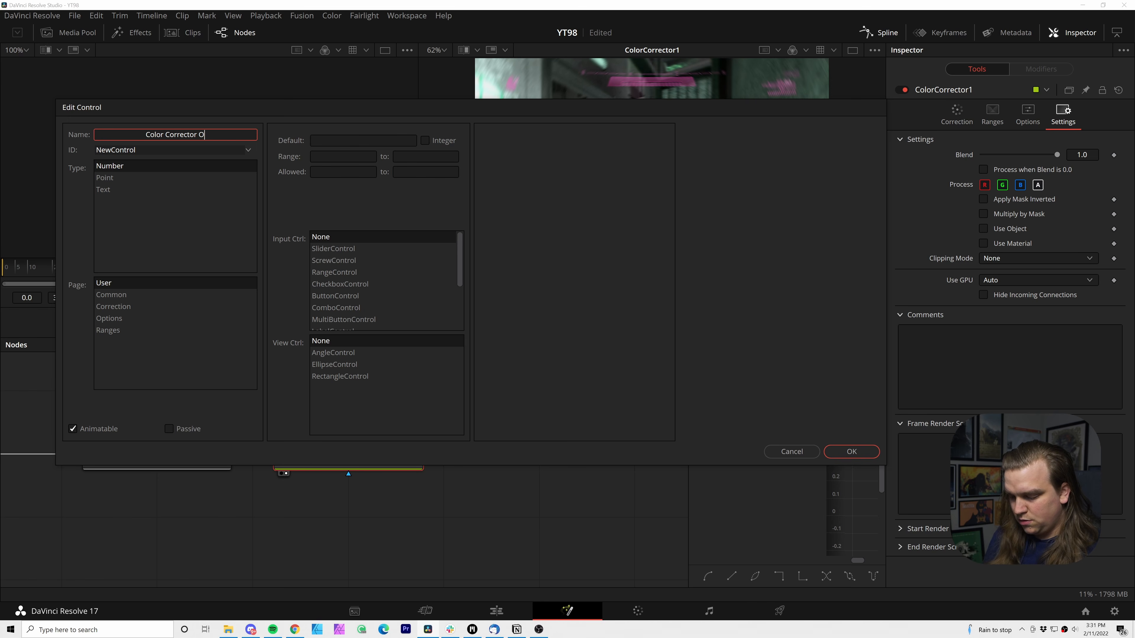
text(n/Off)
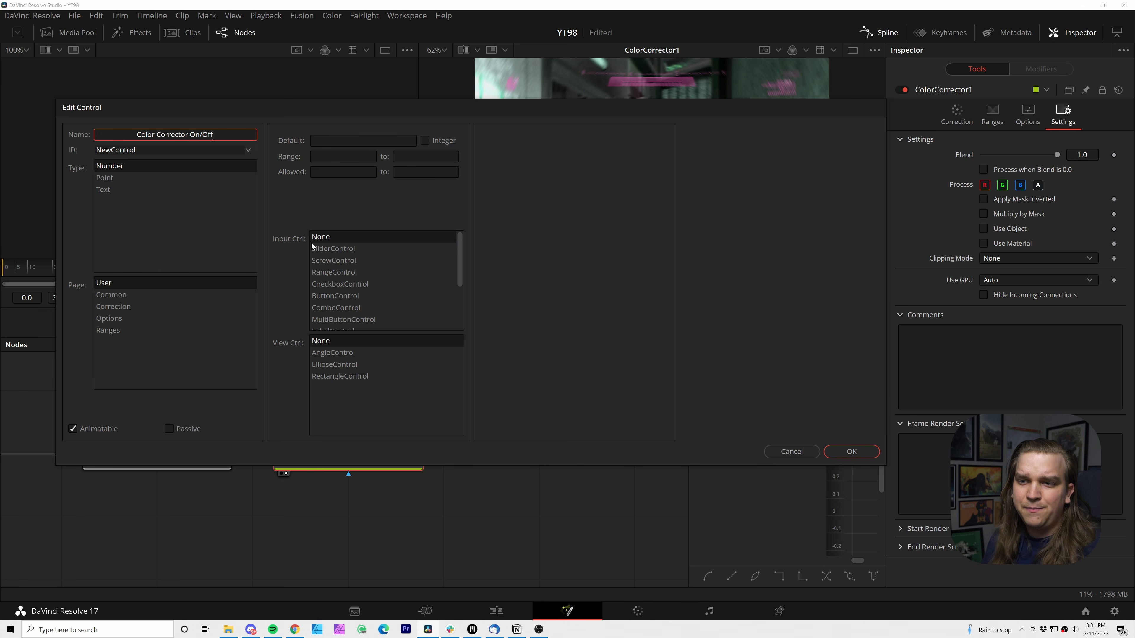
Step: Make the new control a CheckboxControl on the Correction page, create it, and view that page of ColorCorrector1
click(332, 286)
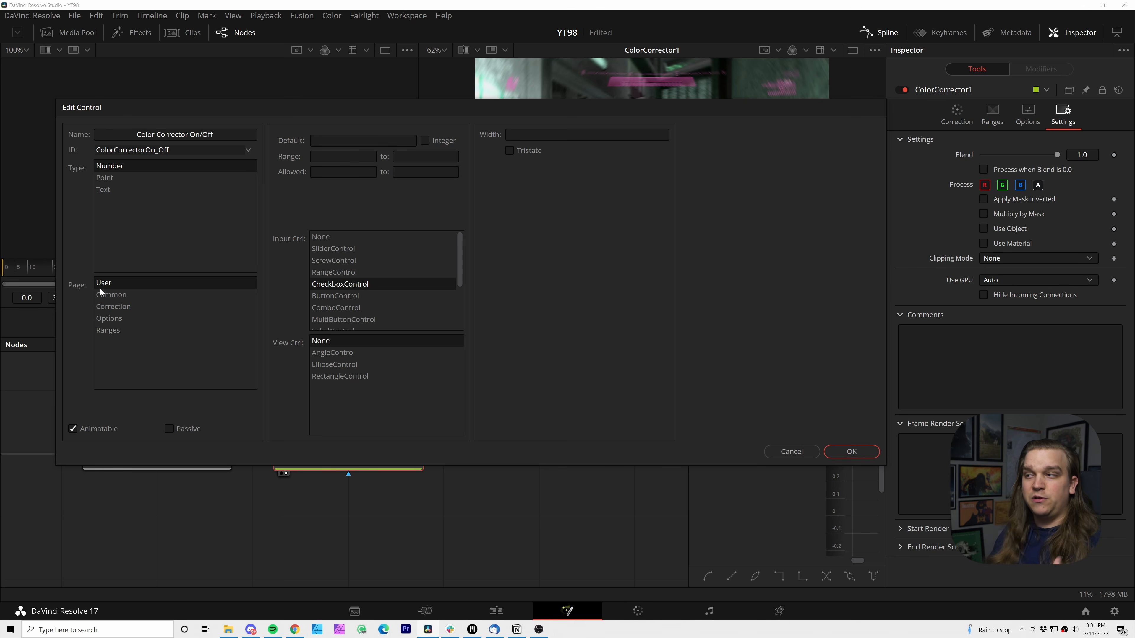
click(117, 308)
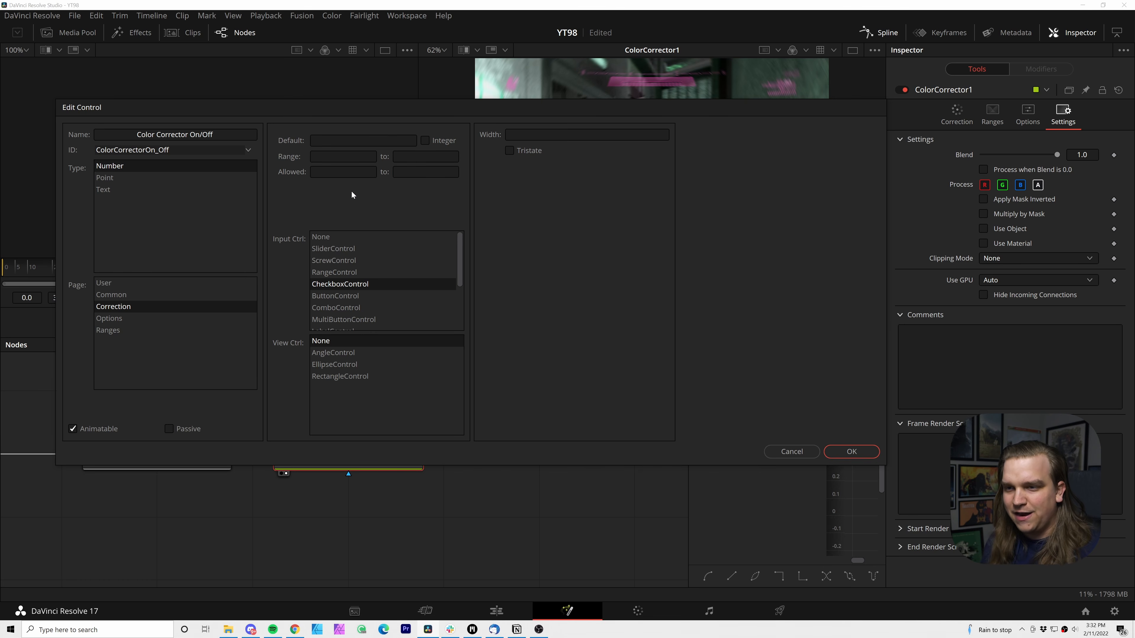
click(851, 451)
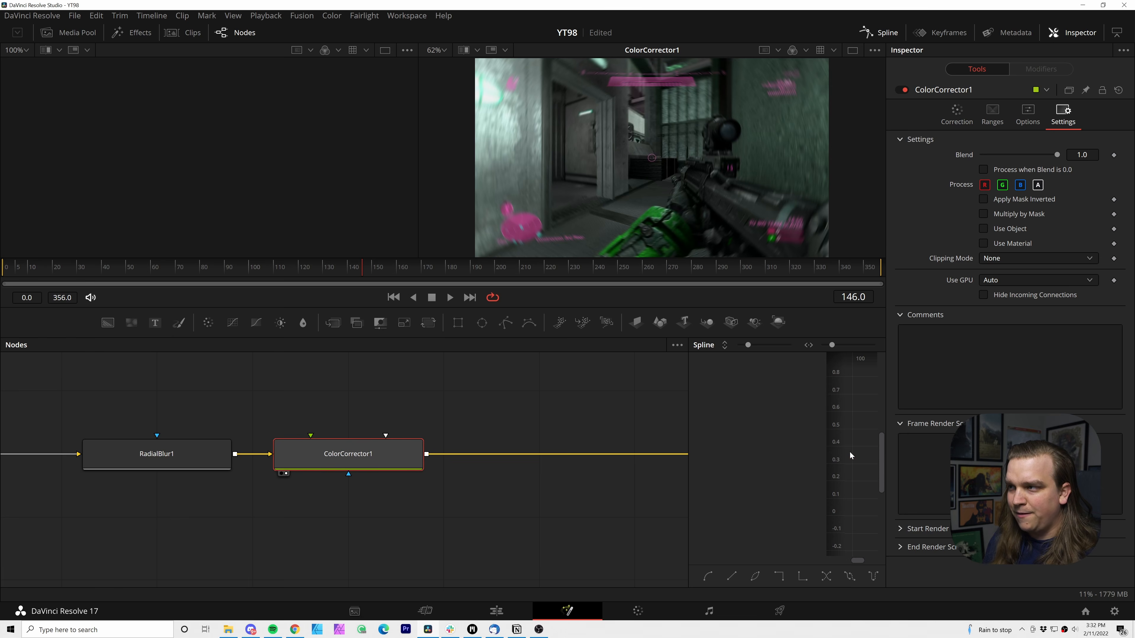
click(957, 122)
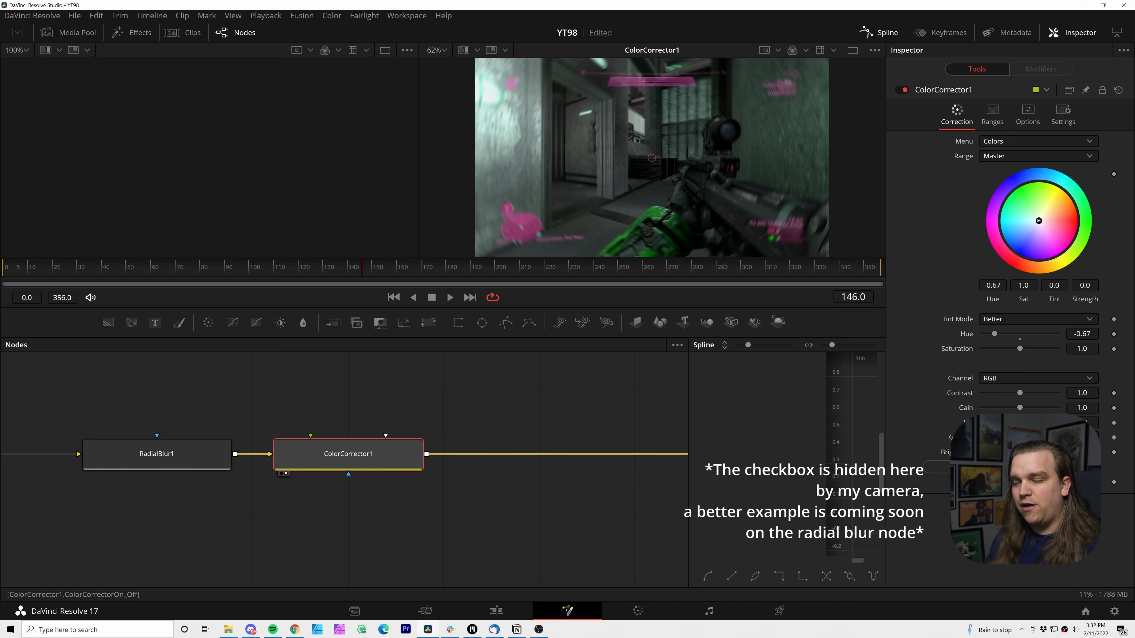
Step: Add an expression to ColorCorrector1's Blend and link it to the ColorCorrectorOn_Off checkbox
click(1063, 113)
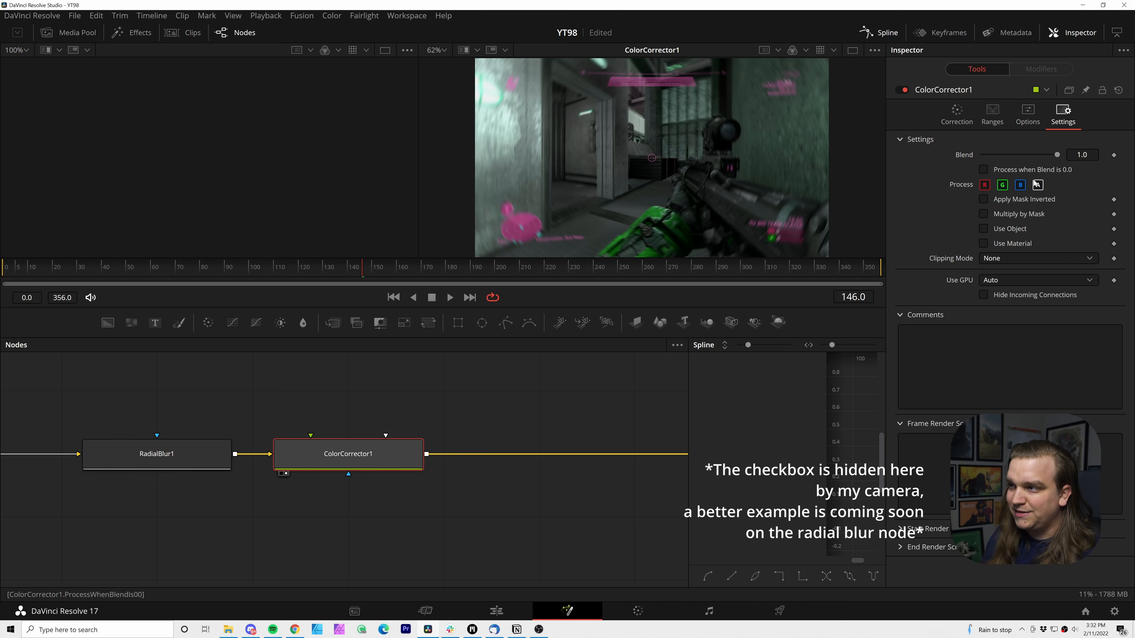
right_click(967, 156)
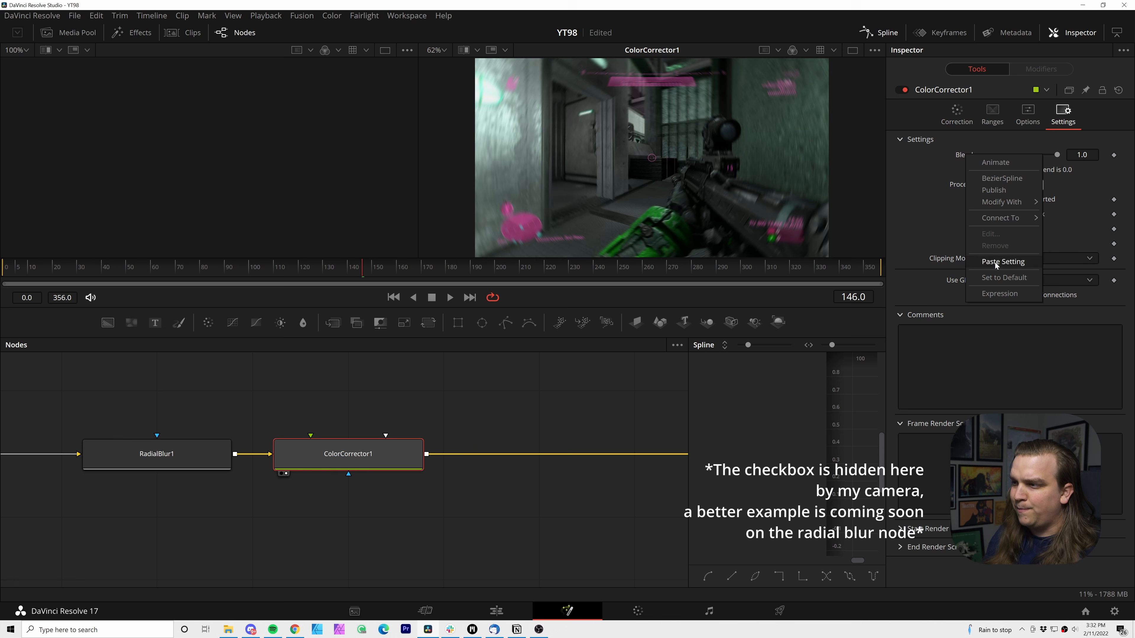
click(997, 294)
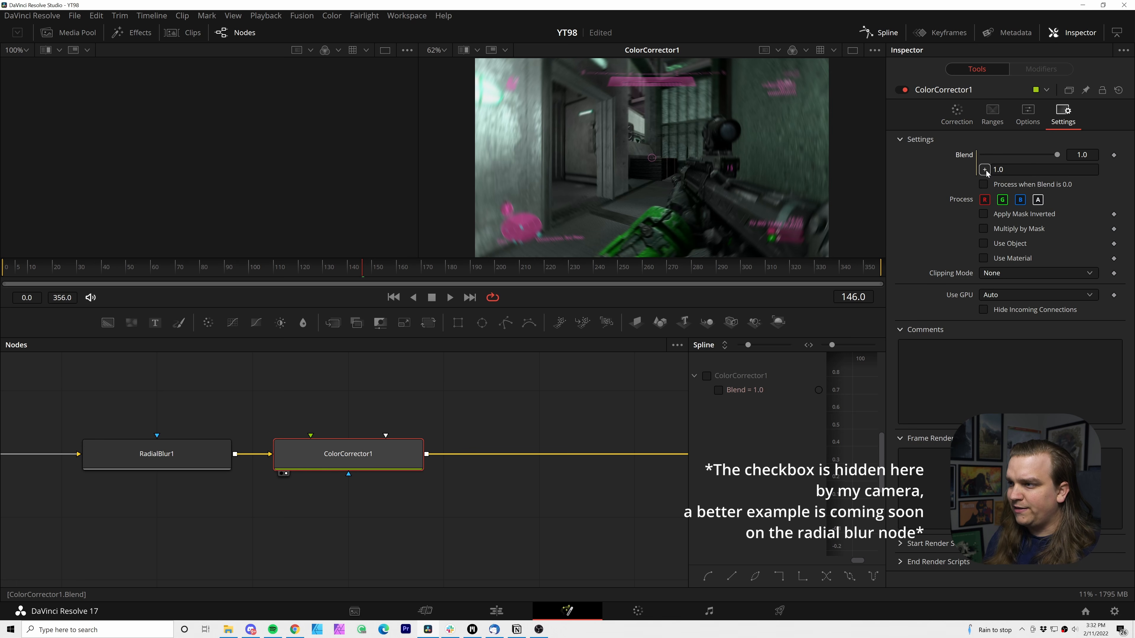
drag(984, 170, 1019, 436)
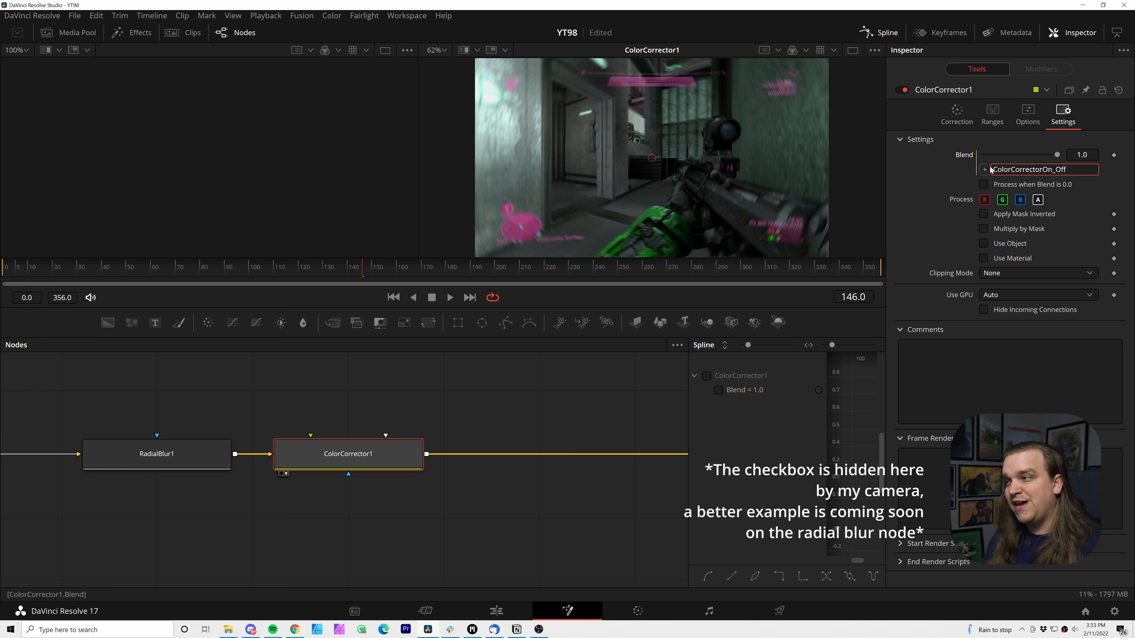
Step: Test the Color Corrector On/Off checkbox by toggling it and checking the Blend value, leaving the checkbox enabled
click(957, 115)
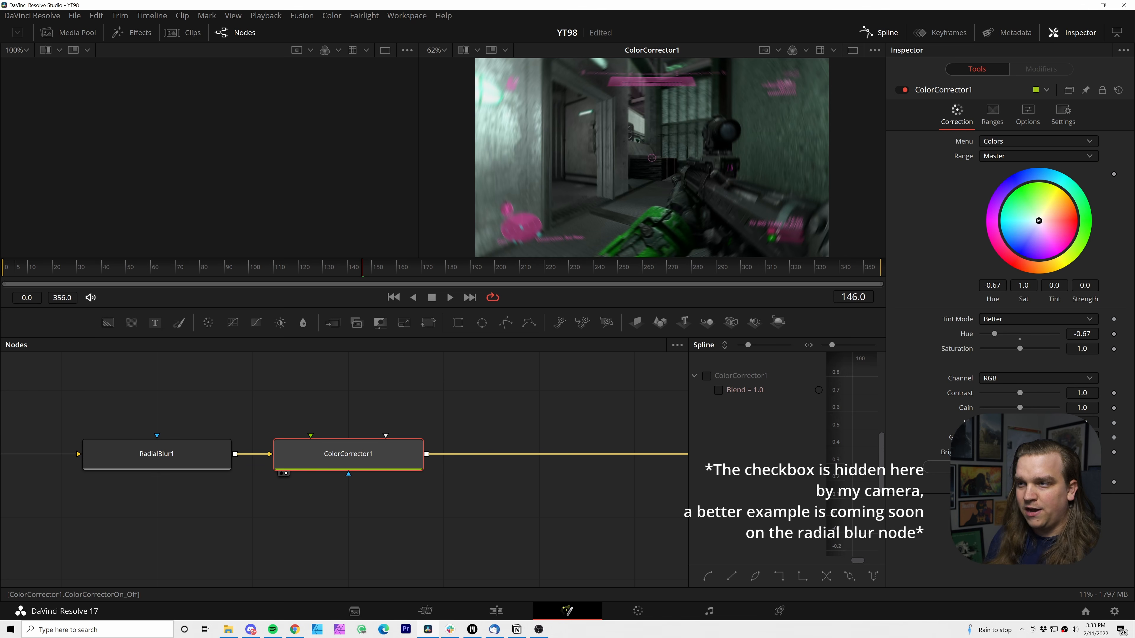
click(984, 482)
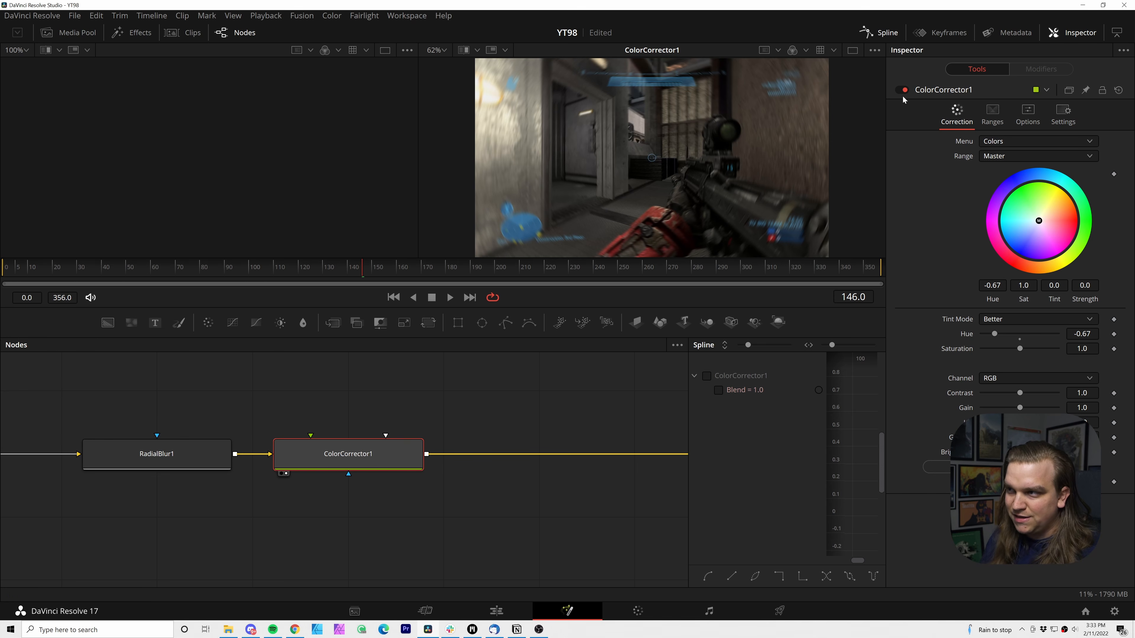
click(1066, 122)
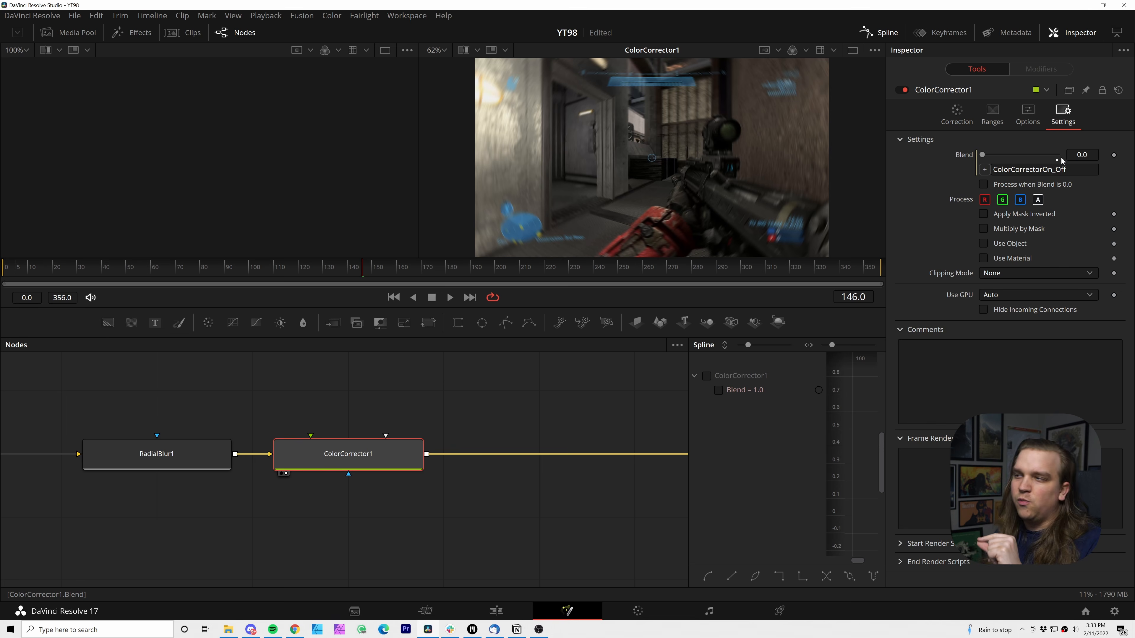
click(956, 116)
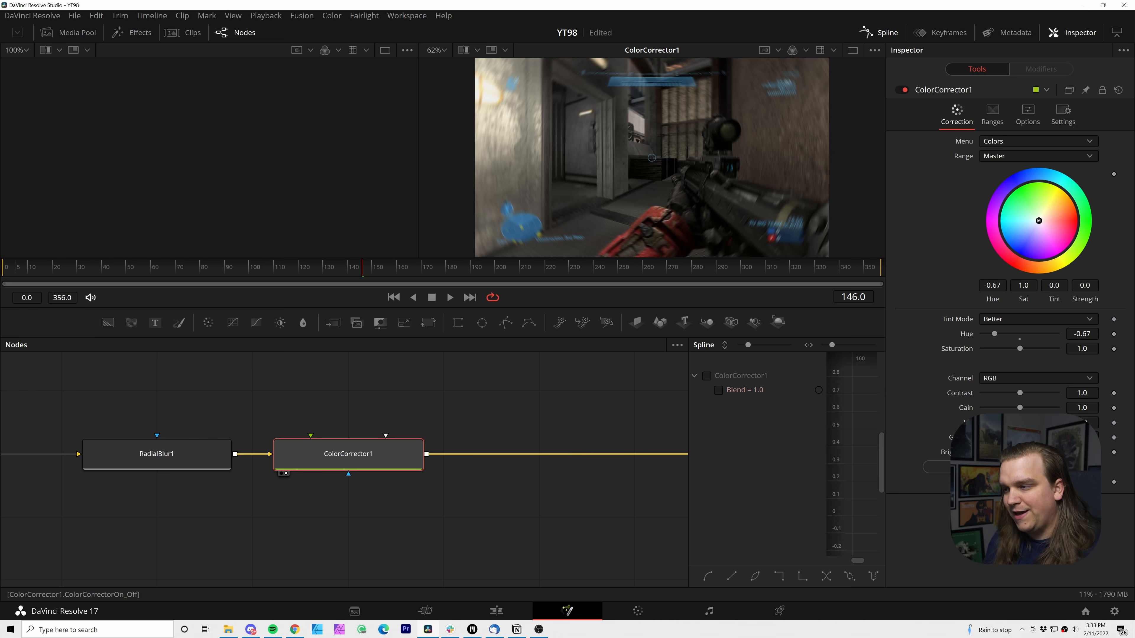
click(983, 482)
click(983, 482)
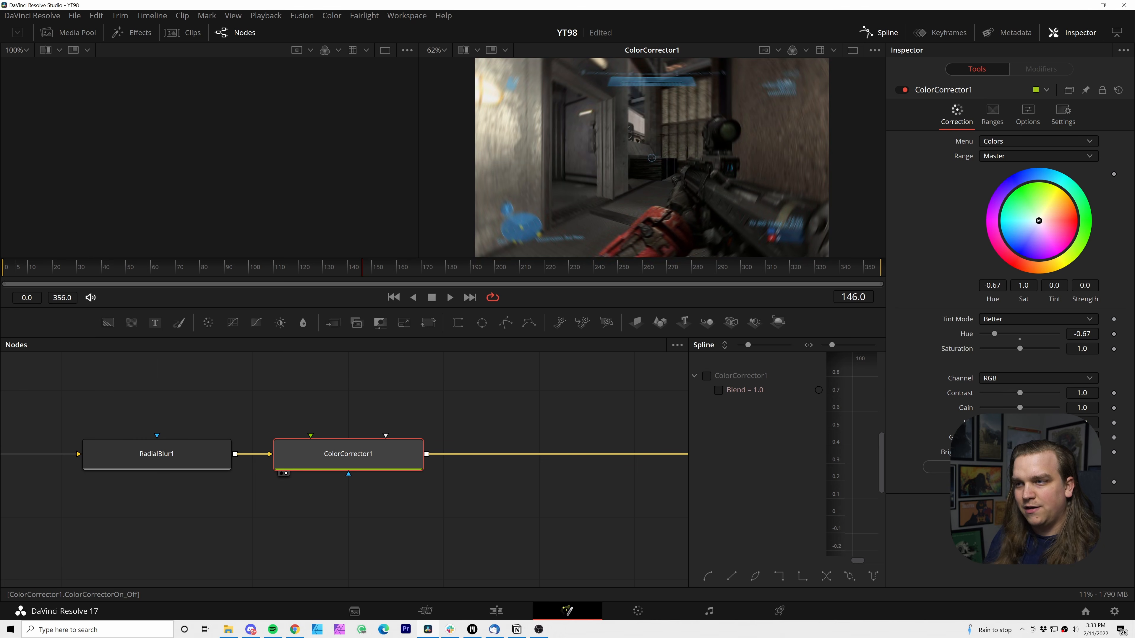
click(983, 482)
click(984, 482)
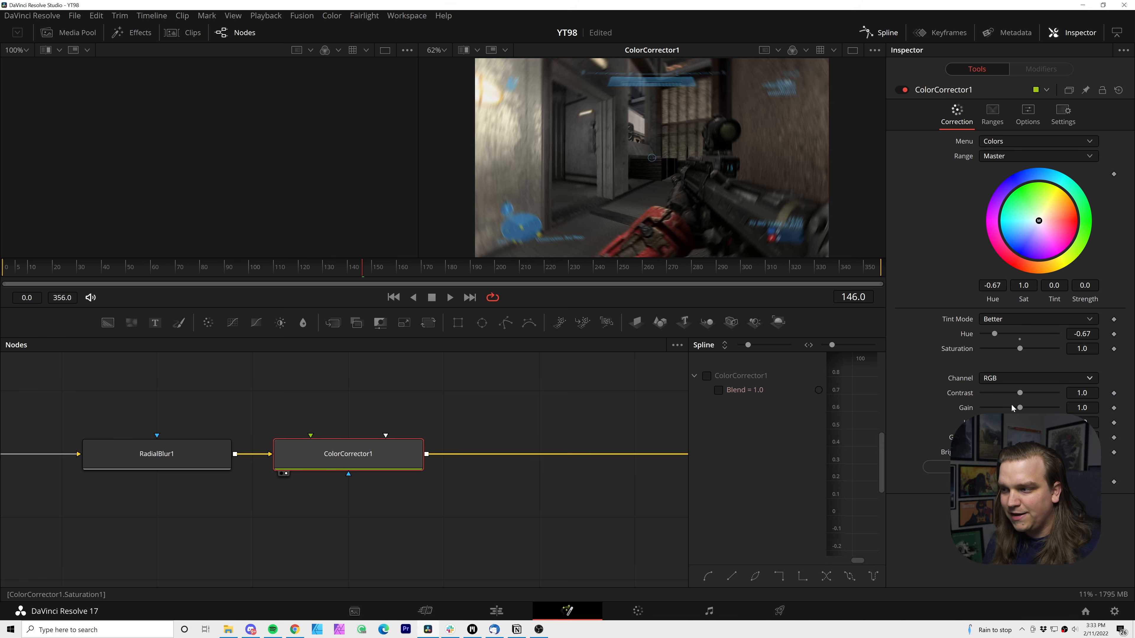
click(984, 482)
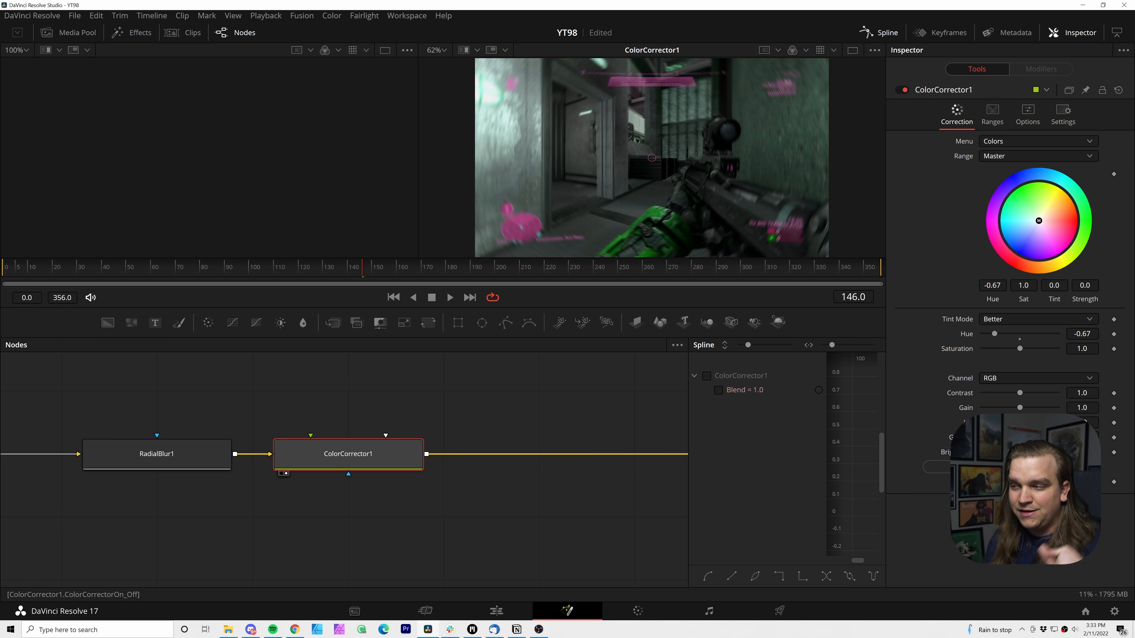
Step: Open control editing for the RadialBlur1 node and name the new control Blur On/Off
click(176, 466)
click(992, 114)
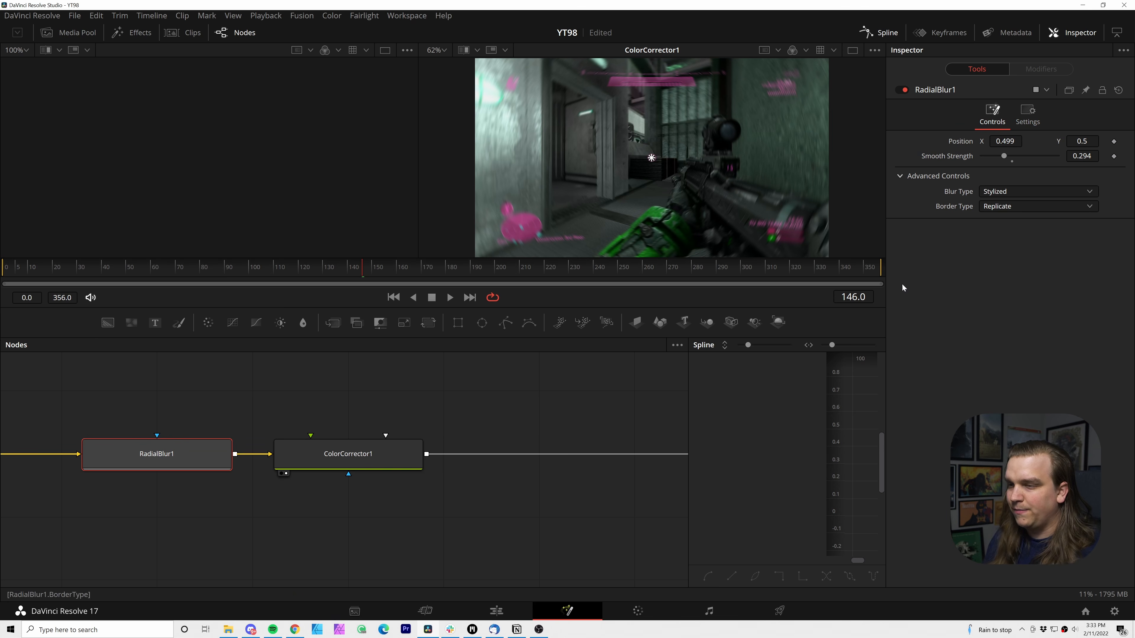
right_click(163, 455)
click(215, 338)
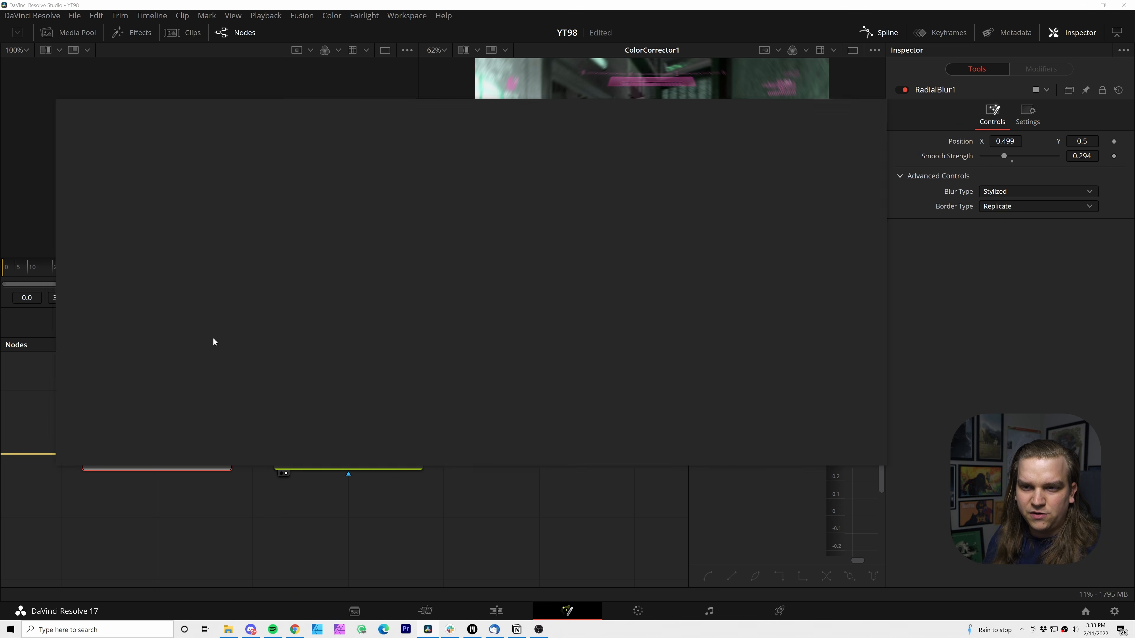
click(196, 134)
key(ctrl+a)
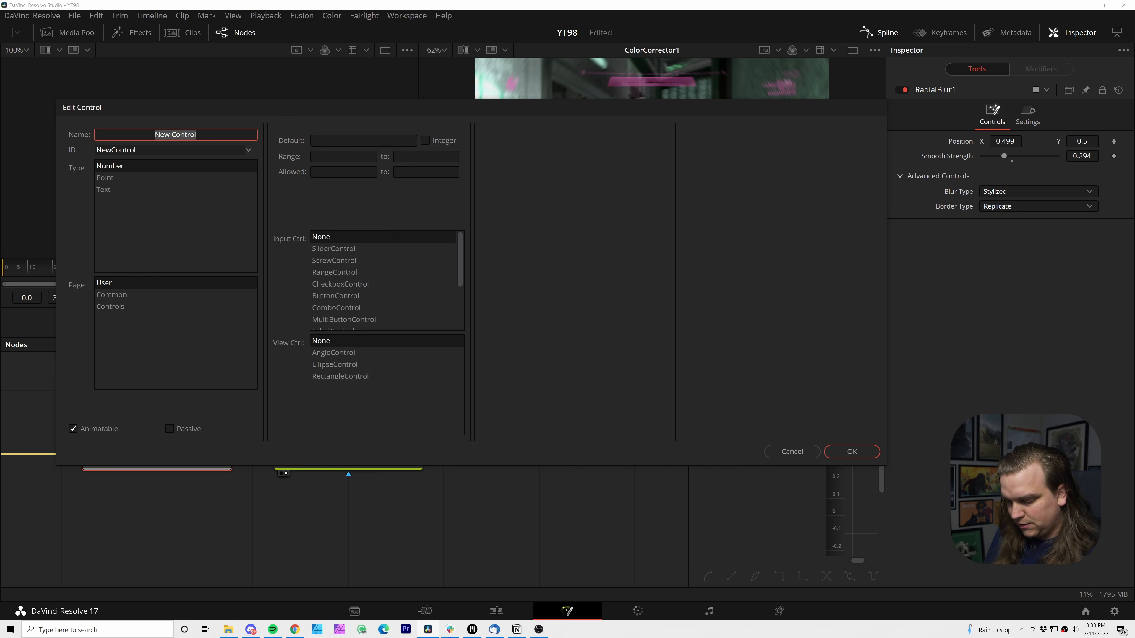
text(Blur On/)
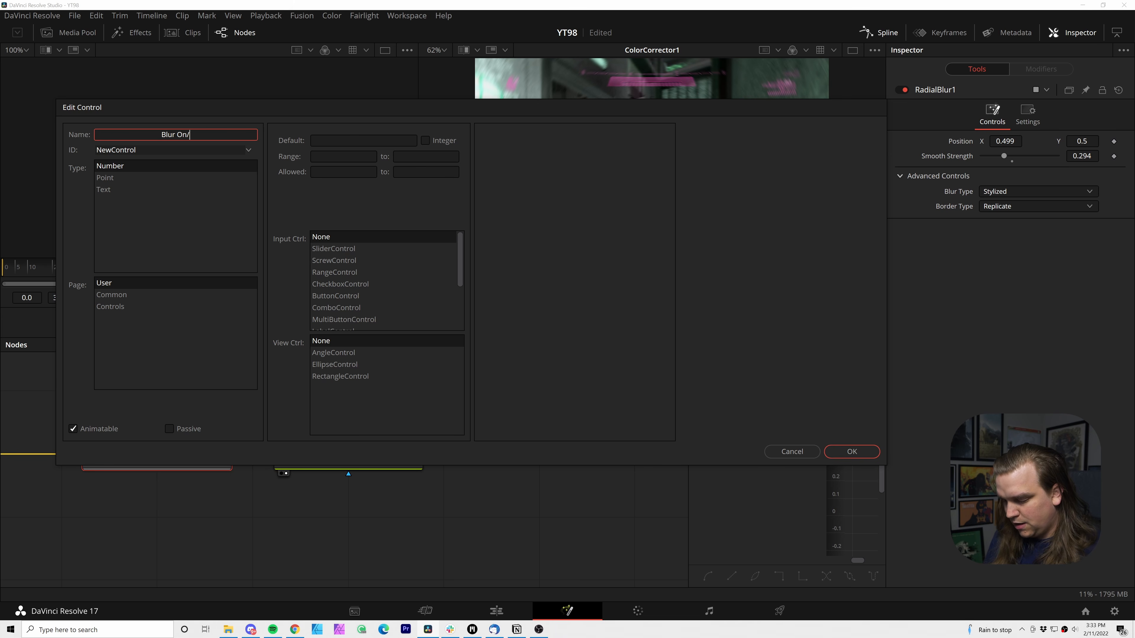
text(Off)
Step: Make the Blur On/Off control a CheckboxControl on the Controls page and create it
click(350, 286)
click(161, 306)
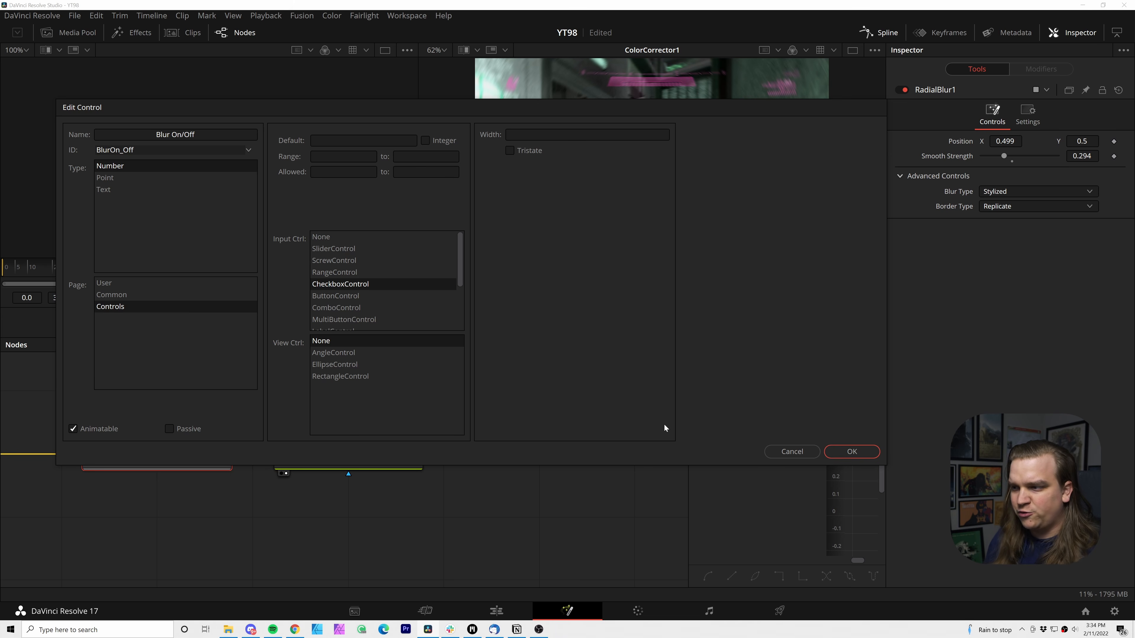
click(852, 452)
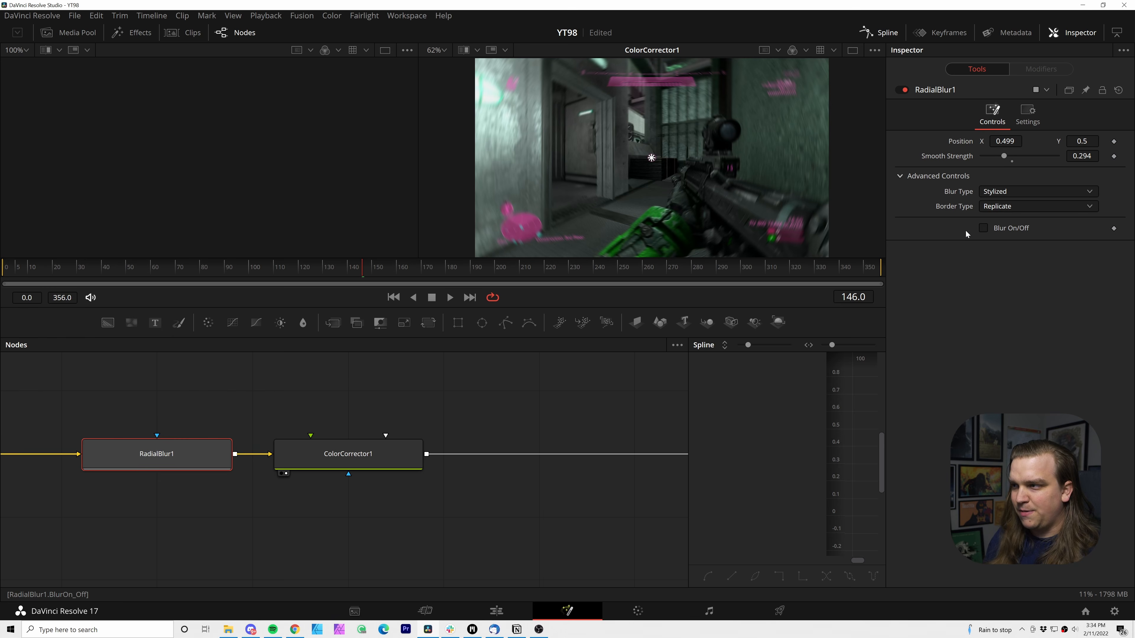
Step: Add an expression to RadialBlur1's Blend linked to the BlurOn_Off checkbox, and switch the checkbox on
click(1028, 115)
right_click(962, 157)
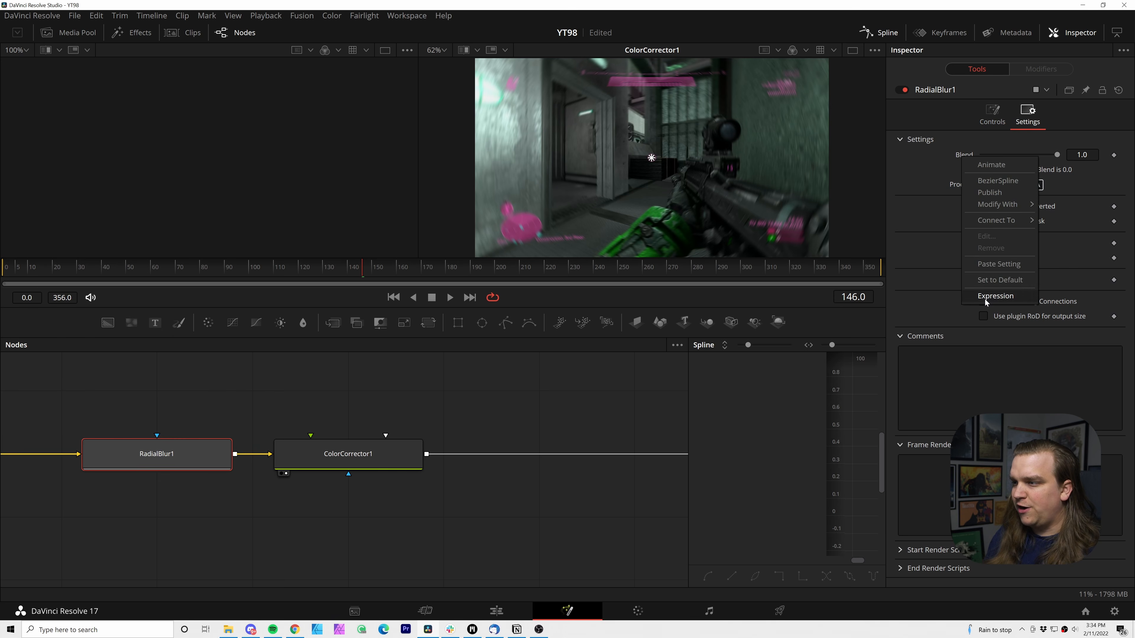
click(995, 296)
drag(986, 173, 1009, 226)
click(993, 115)
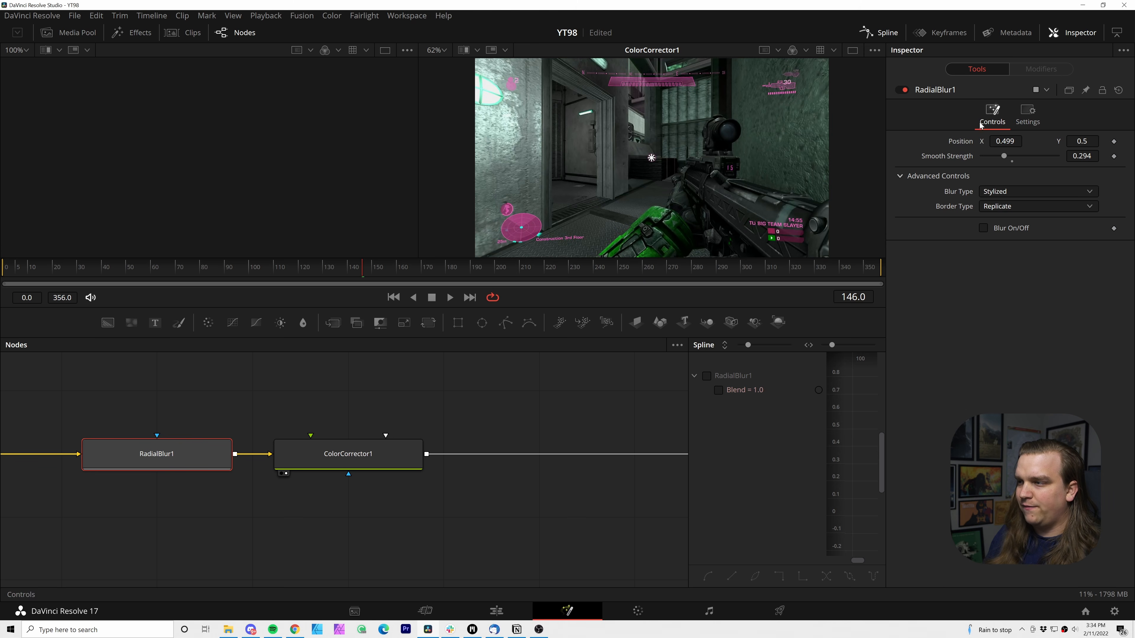
click(983, 228)
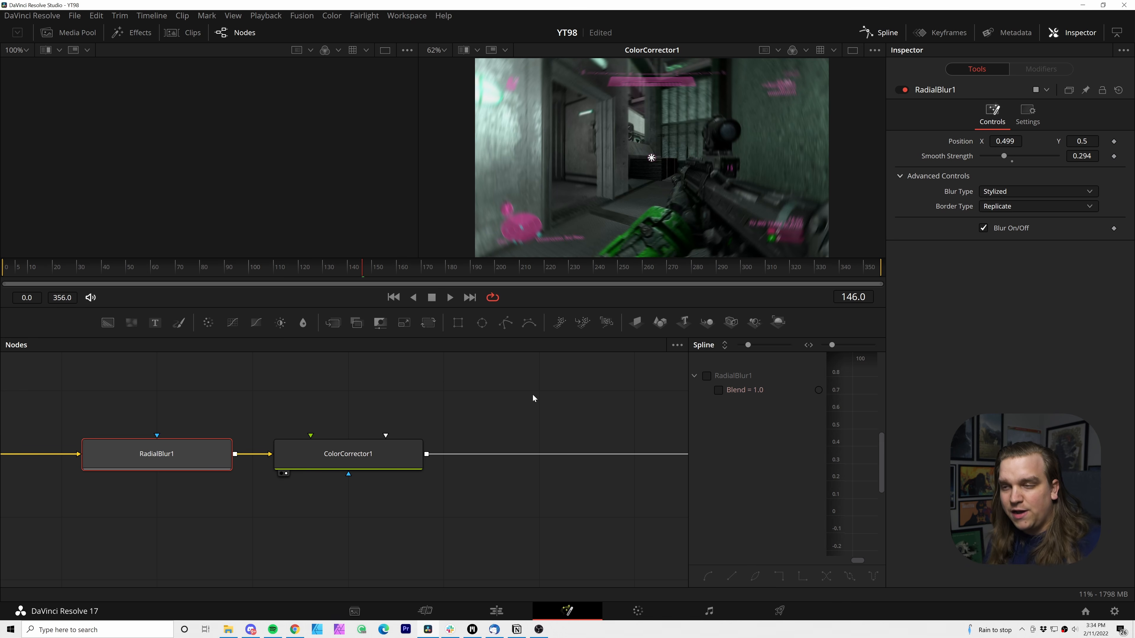
Step: Create a macro from the RadialBlur1 and ColorCorrector1 nodes and name it AN AWESOME EFFECT
mouse_move(533, 398)
mouse_down()
mouse_move(599, 400)
mouse_move(514, 398)
mouse_up()
drag(335, 382, 563, 484)
right_click(485, 440)
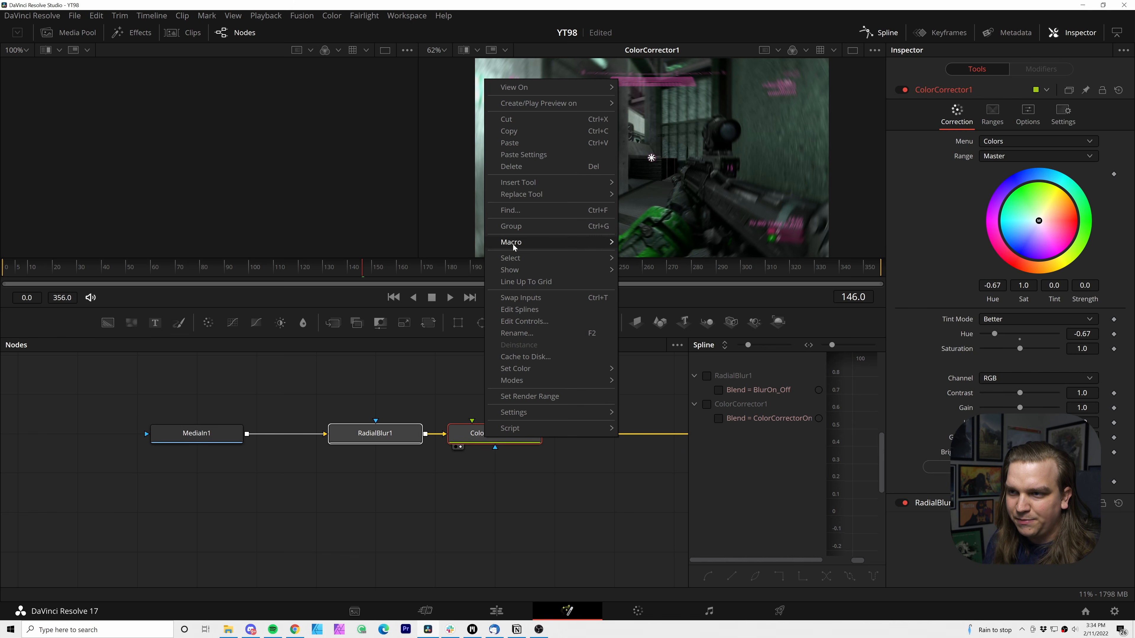
mouse_move(514, 241)
click(666, 245)
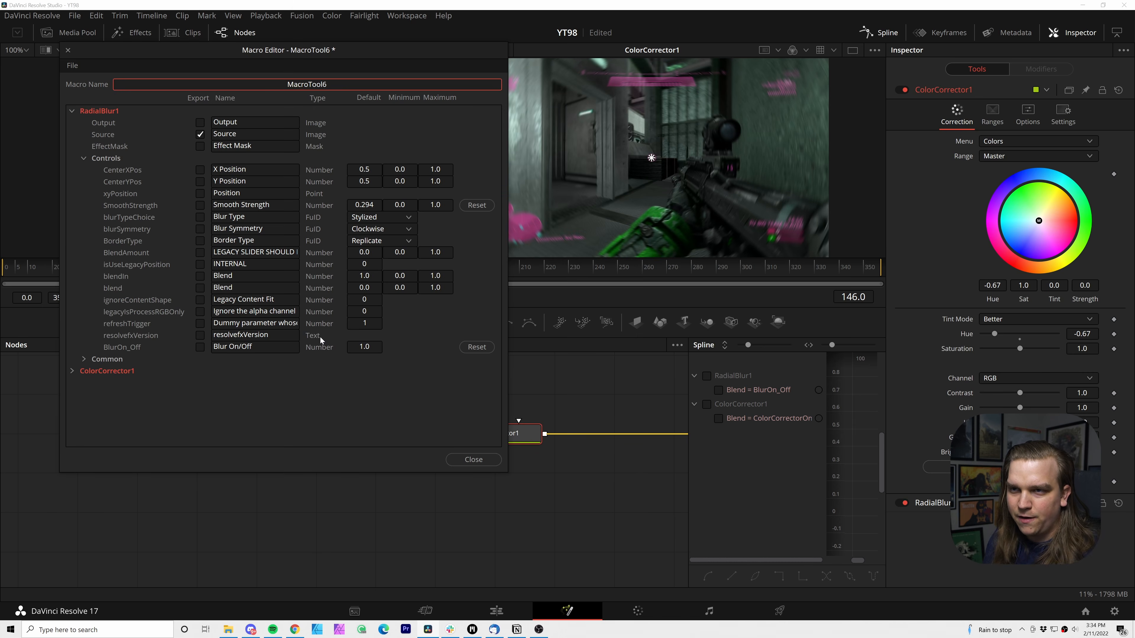
double_click(309, 84)
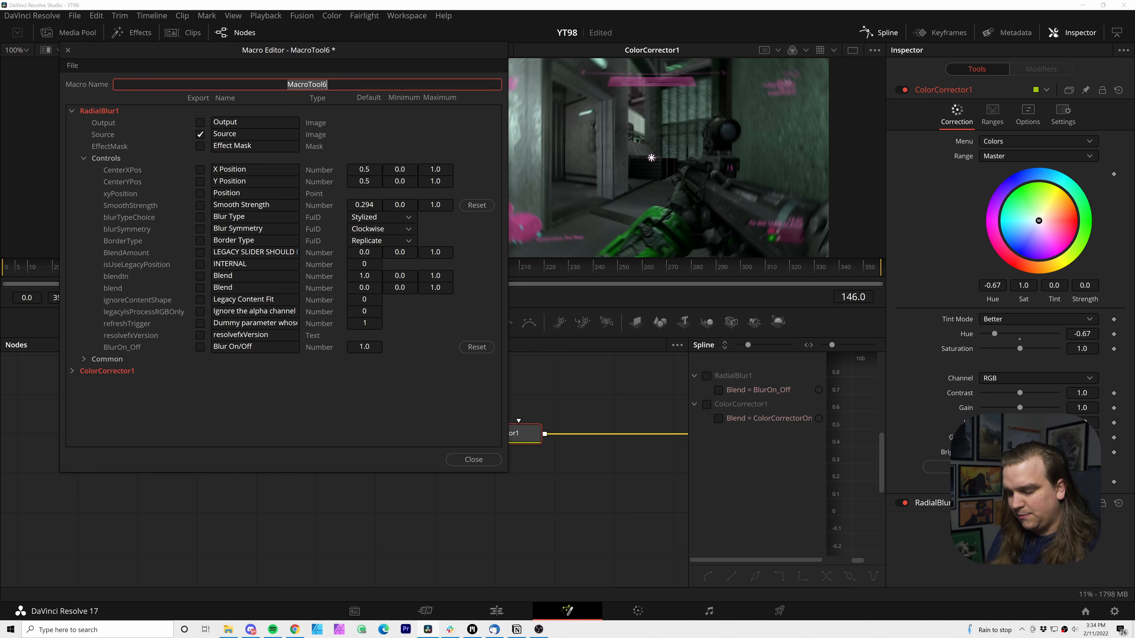
text(AN AWESOME)
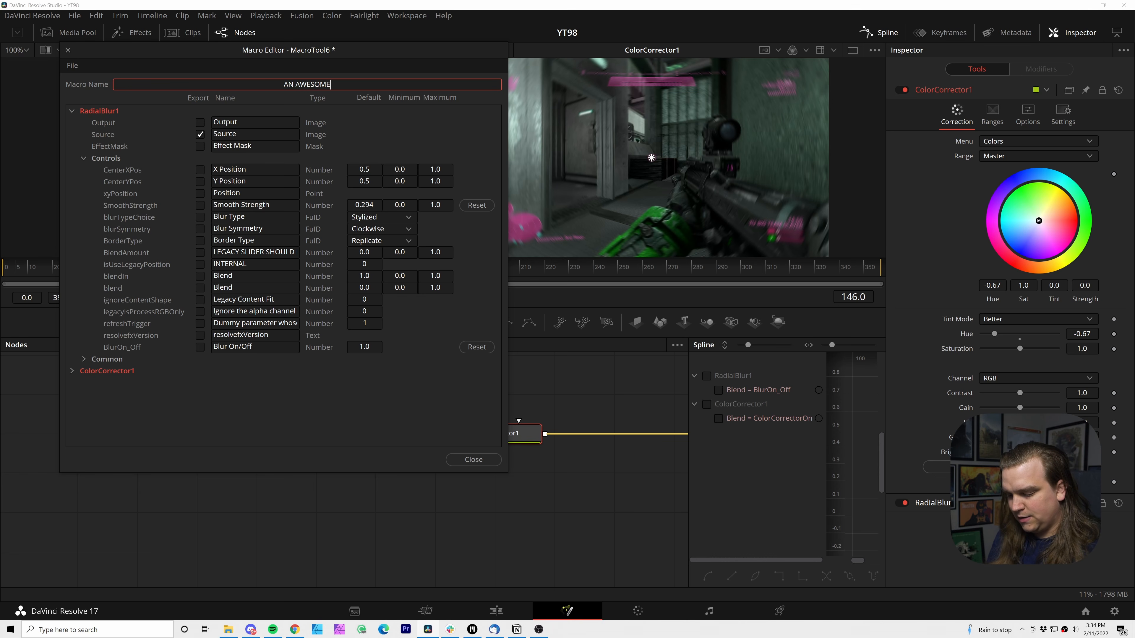
text( EFFECT)
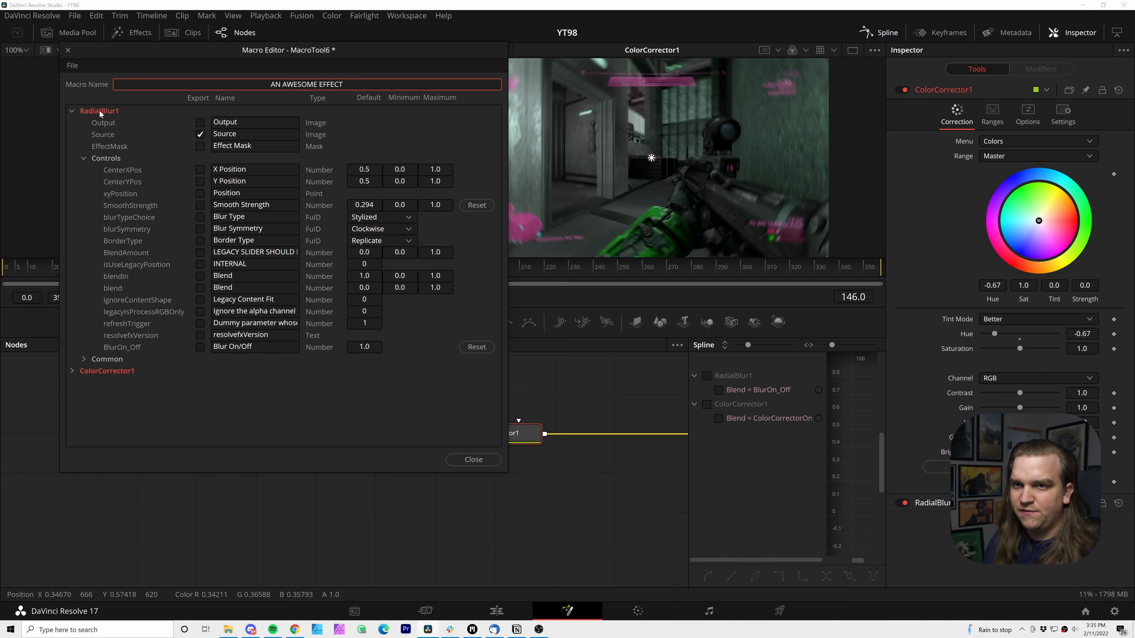
Step: Export RadialBlur1's Smooth Strength and Blur On/Off, and ColorCorrector1's Hue1 and Color Corrector On/Off, as macro controls
click(200, 206)
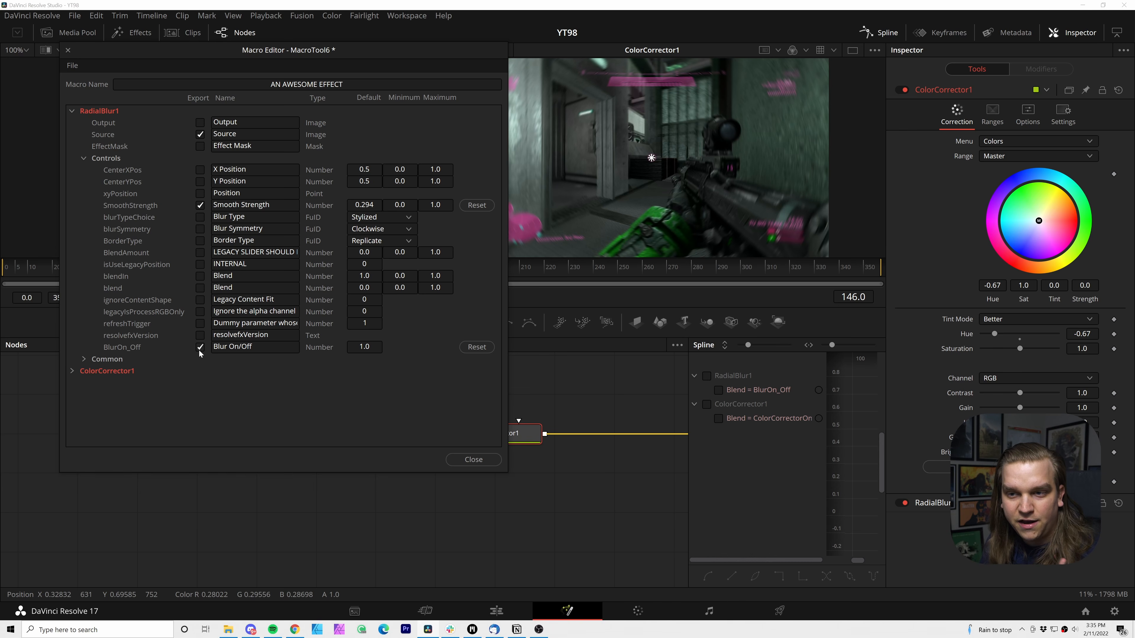
click(71, 371)
scroll(134, 330, down, 9)
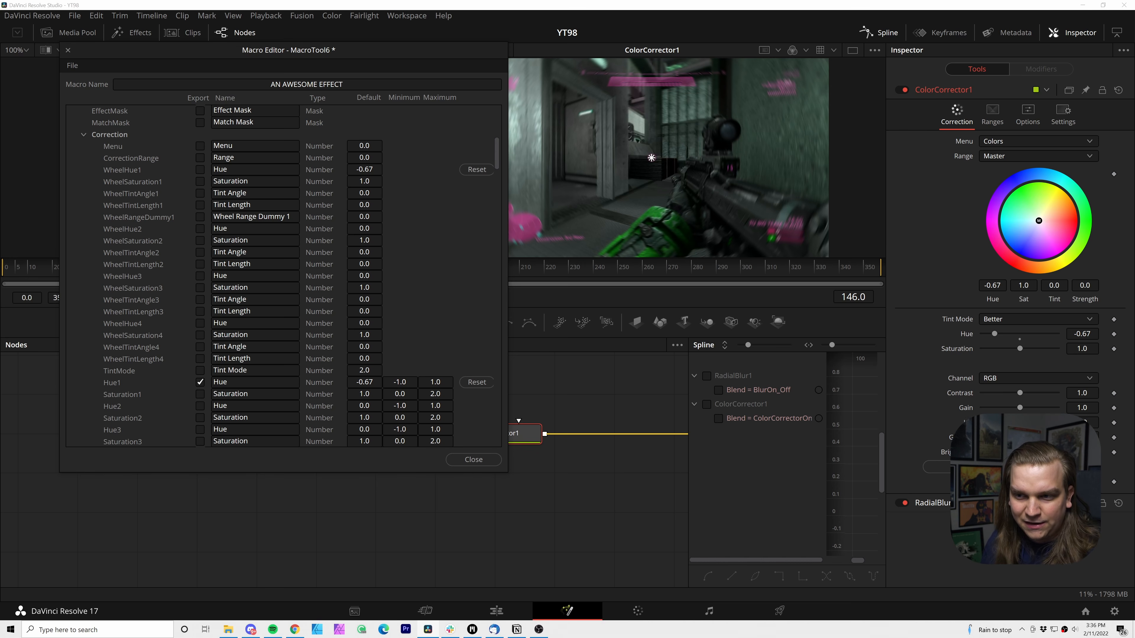
scroll(223, 336, down, 15)
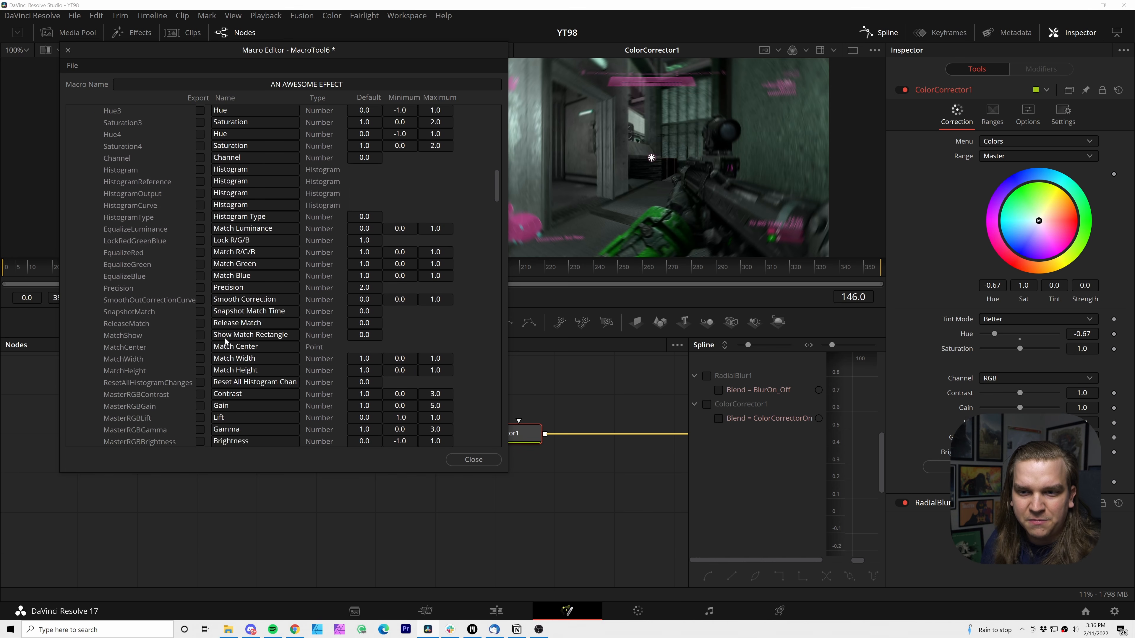
scroll(230, 333, down, 20)
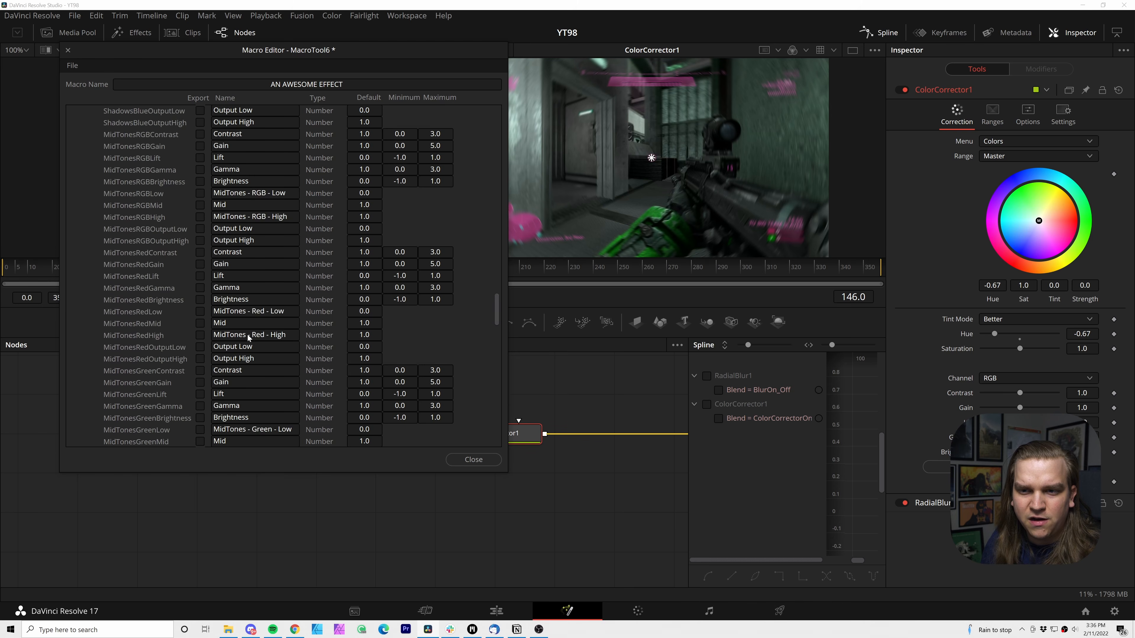
scroll(263, 336, down, 10)
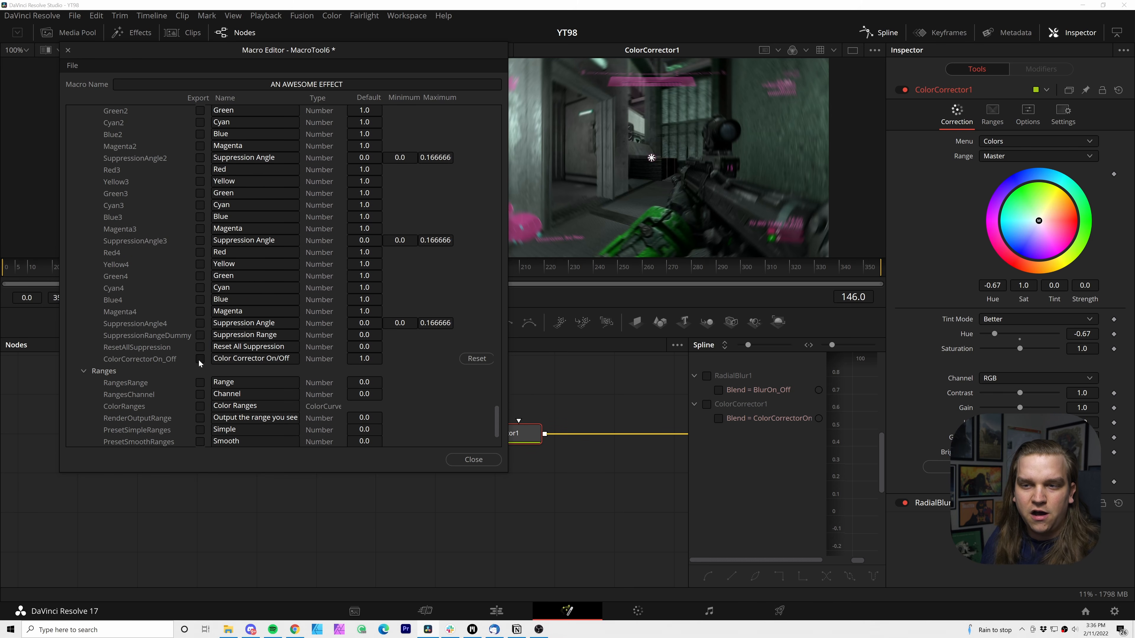
Step: Save the macro as AN AWESOME EFFECT.setting in the Presets test folder and close the macro editor
click(73, 66)
click(99, 126)
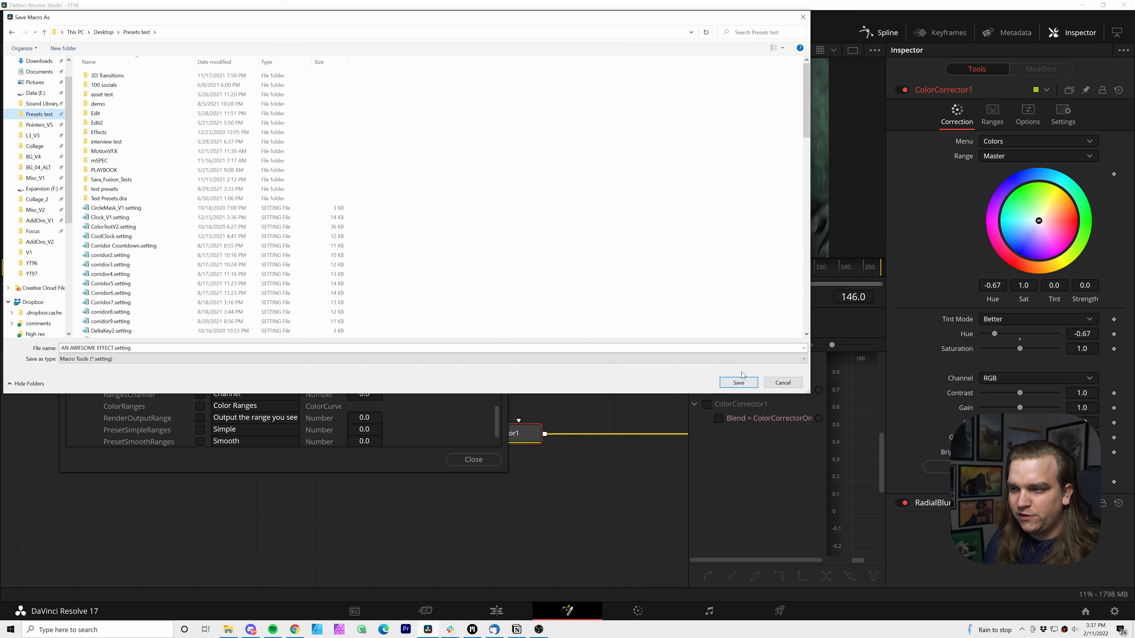
click(736, 384)
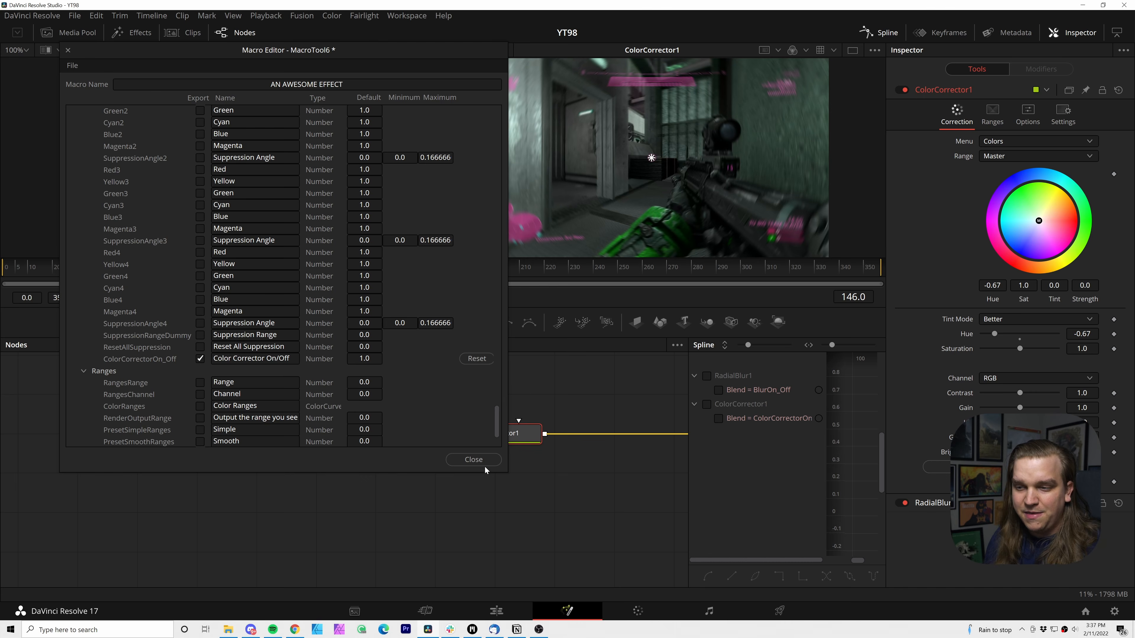
click(474, 460)
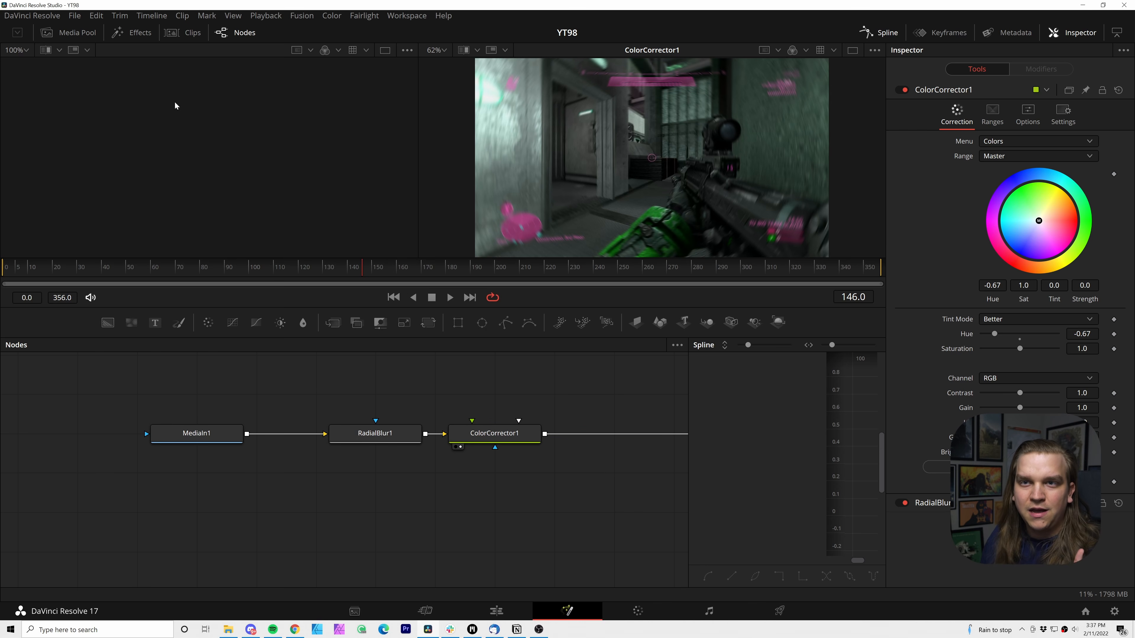
Step: Show the effects library and open the Effects category of the Edit templates
click(138, 36)
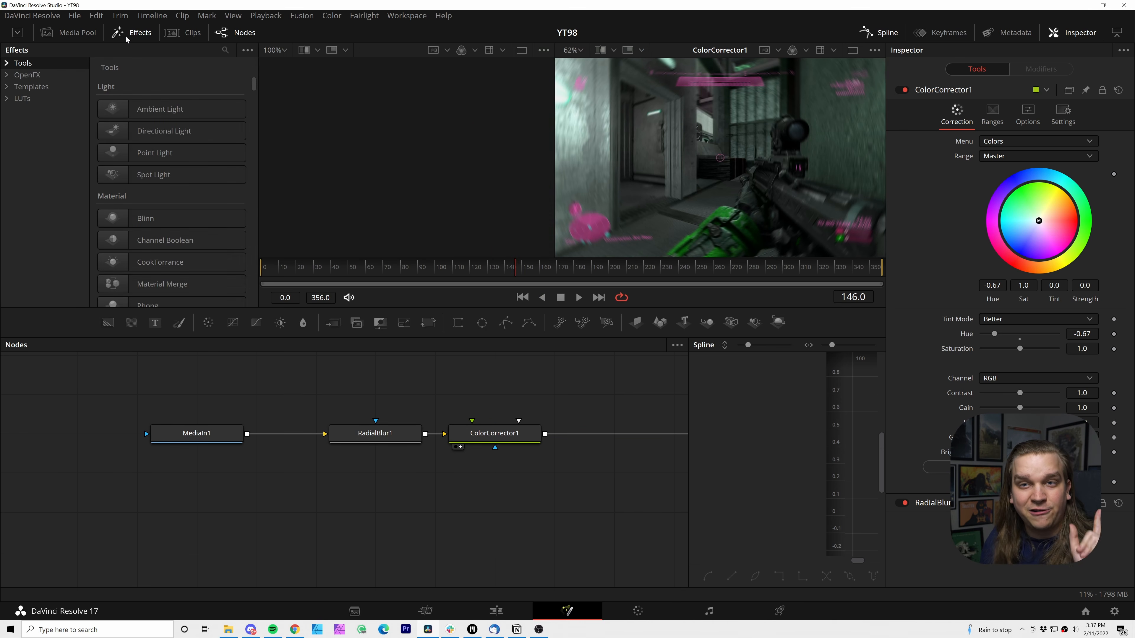
click(7, 88)
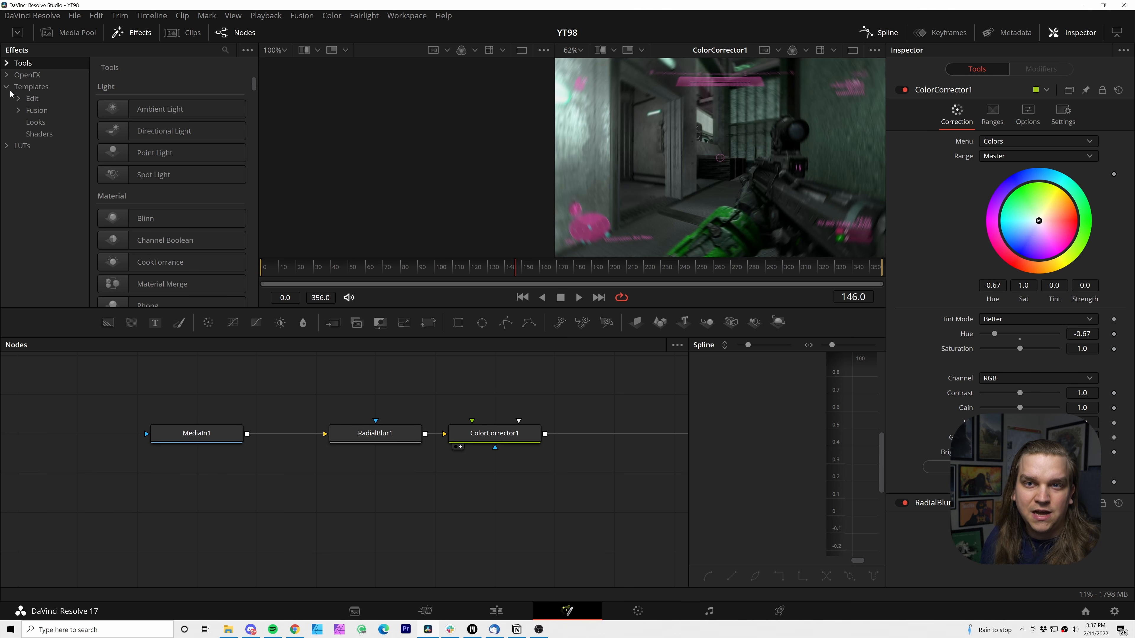
click(20, 98)
click(31, 110)
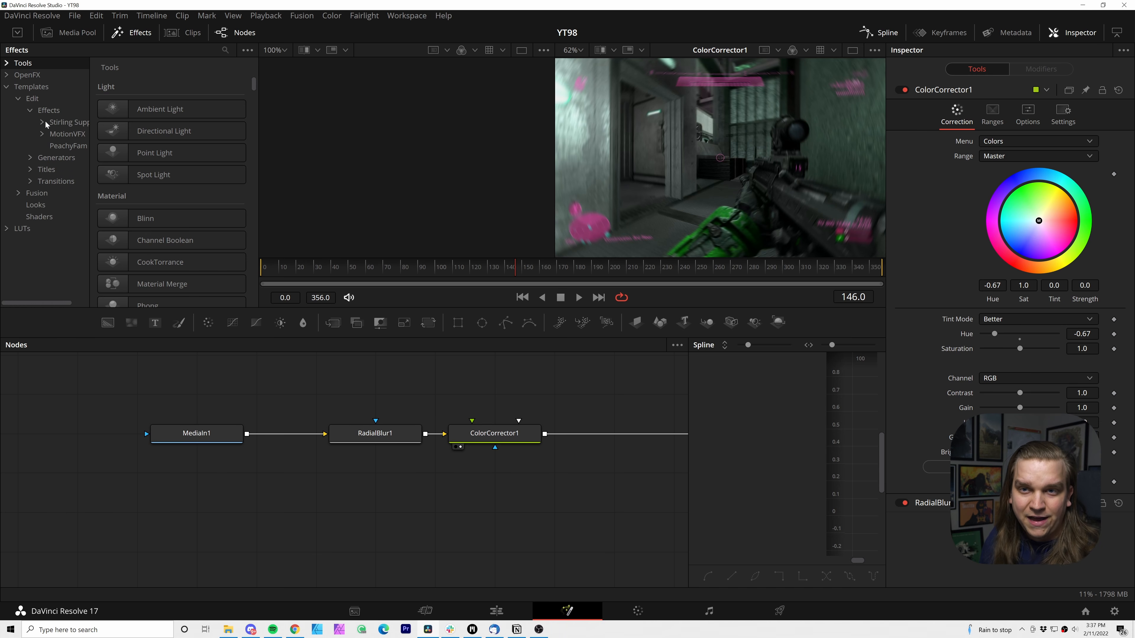
click(42, 111)
Step: Switch to File Explorer, add AN AWESOME EFFECT.setting from Presets test to the Edit Effects templates, and return to DaVinci Resolve
key(alt+Tab)
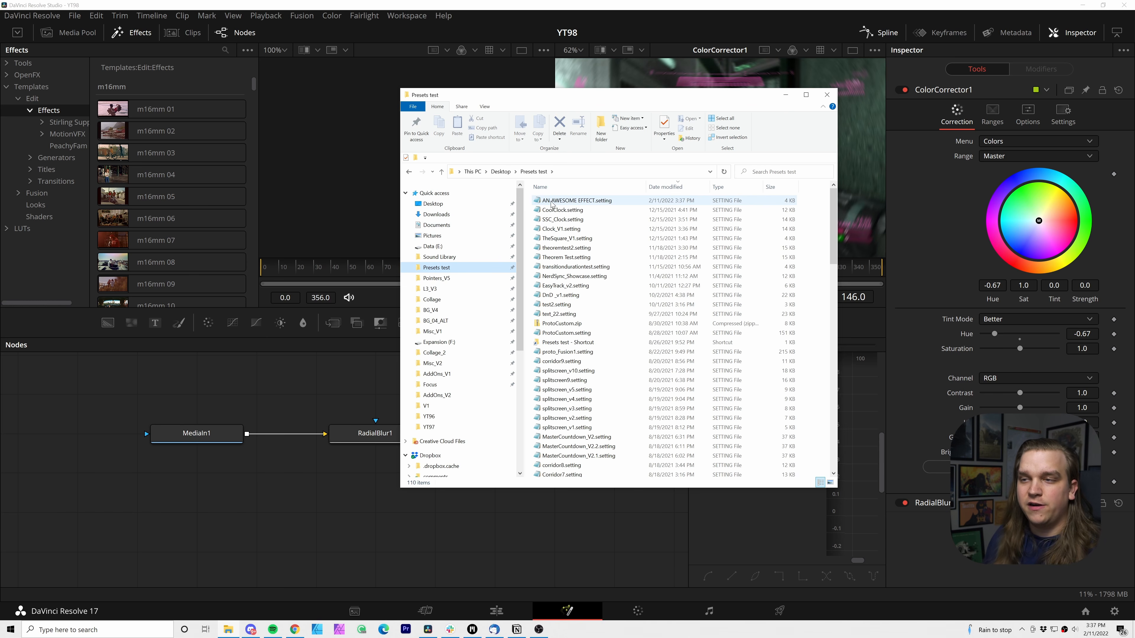
click(585, 202)
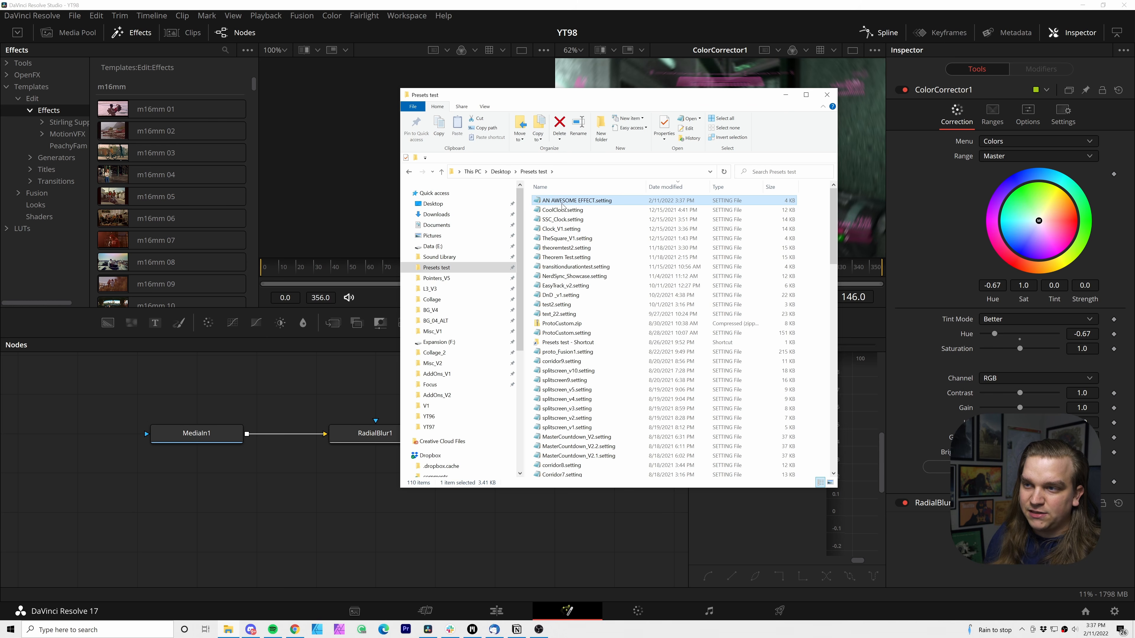
drag(565, 204, 163, 166)
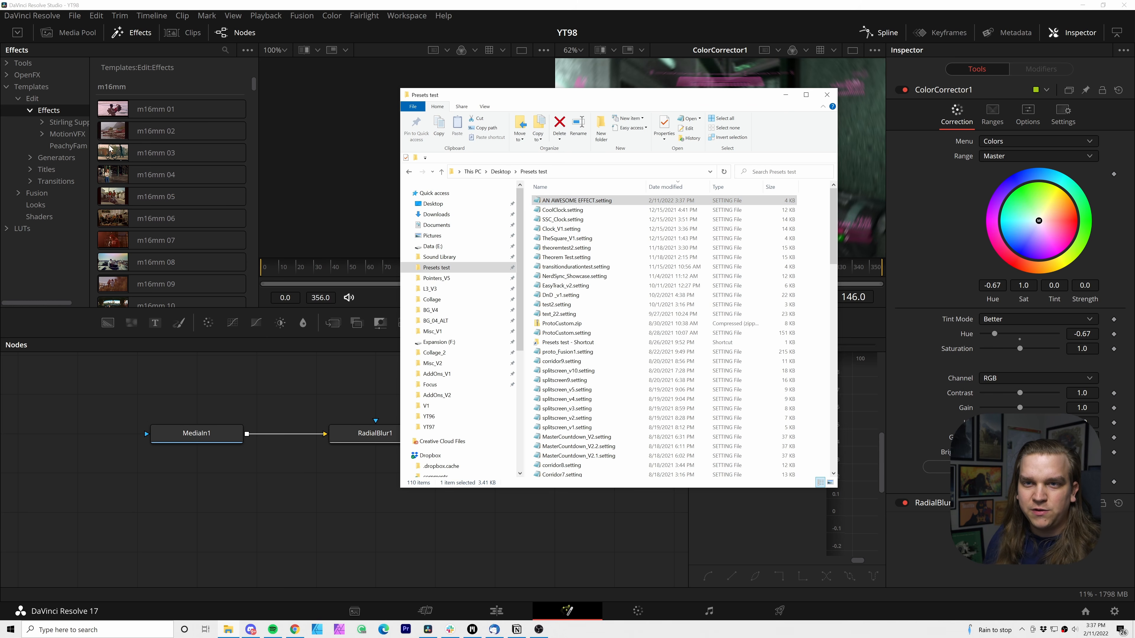
click(49, 113)
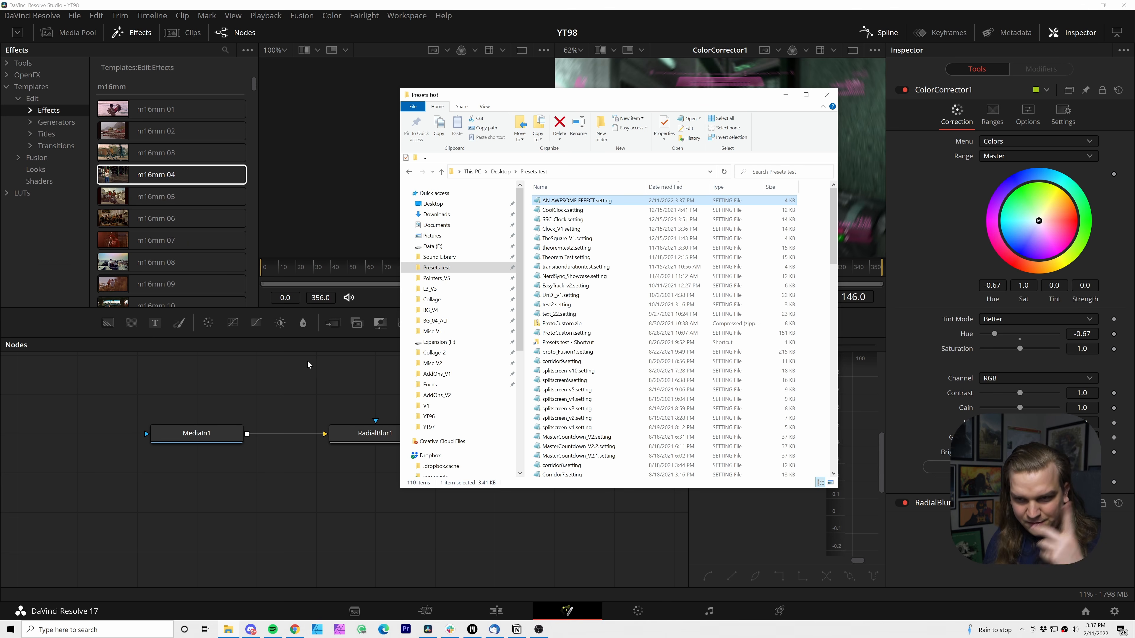
click(297, 372)
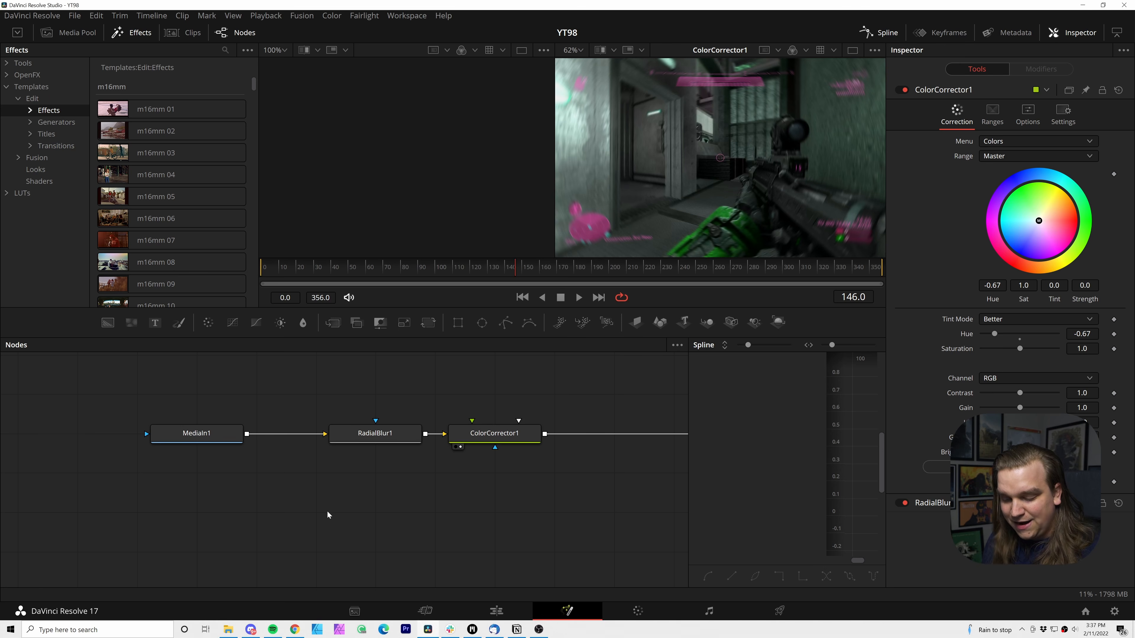
Step: On the Edit page, add a second HaloTrim.mov clip after the first on Video 1 and set the playhead to 00:00:22:00
click(496, 614)
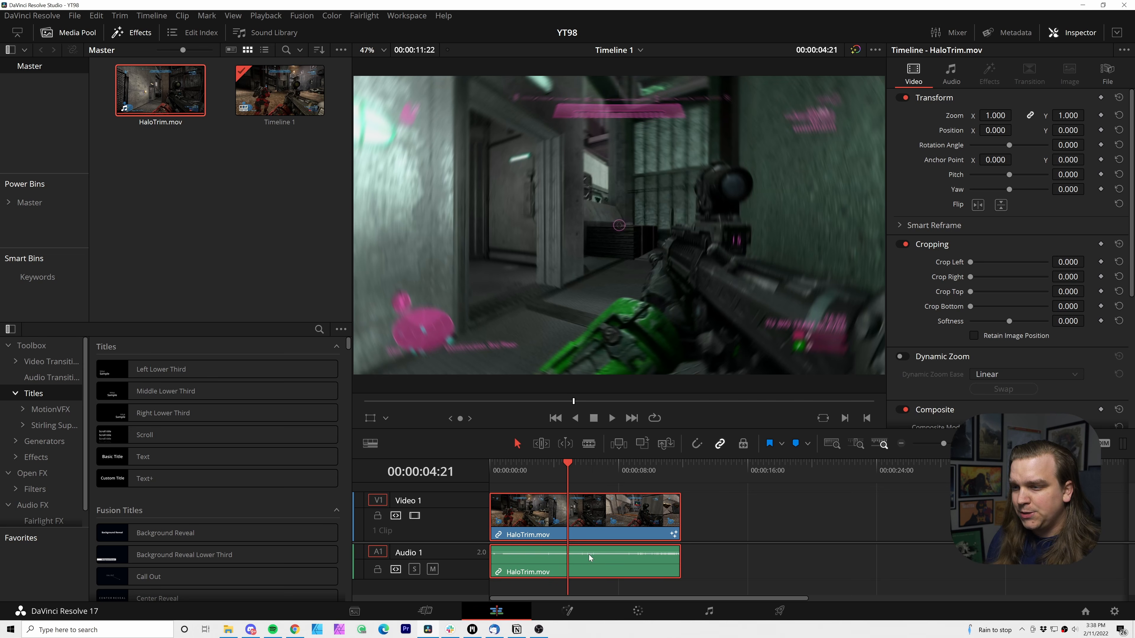
scroll(626, 514, right, 5)
drag(152, 106, 597, 519)
mouse_move(652, 468)
mouse_down()
mouse_move(678, 479)
mouse_move(660, 480)
mouse_up()
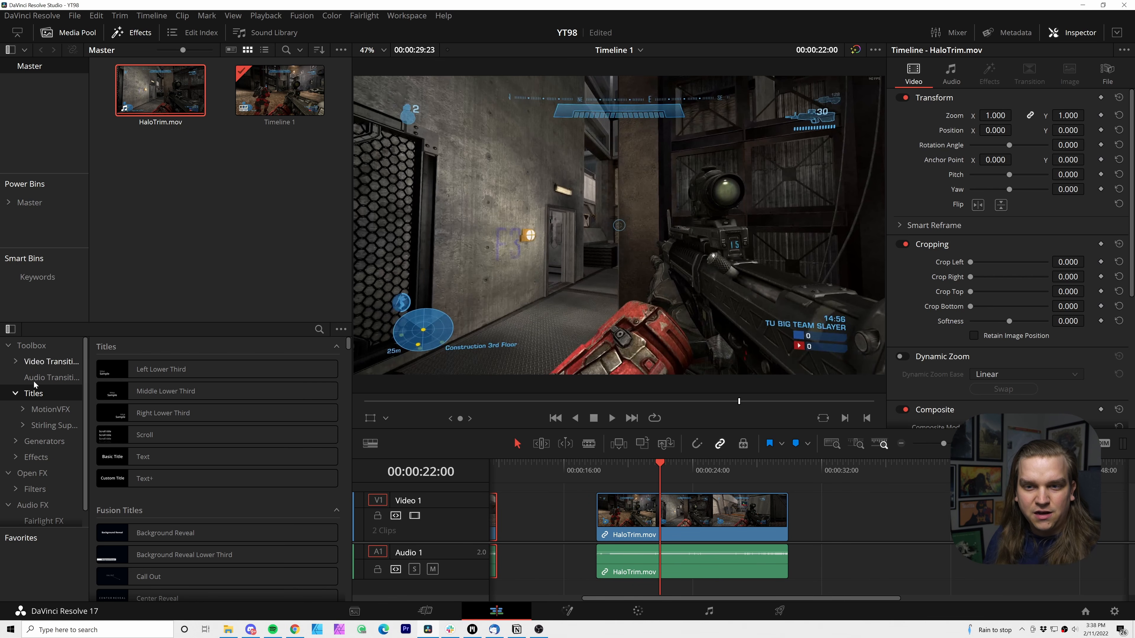
Step: Find AN AWESOME EFFECT among the Fusion Effects and apply it to the second HaloTrim.mov clip
click(16, 457)
click(35, 457)
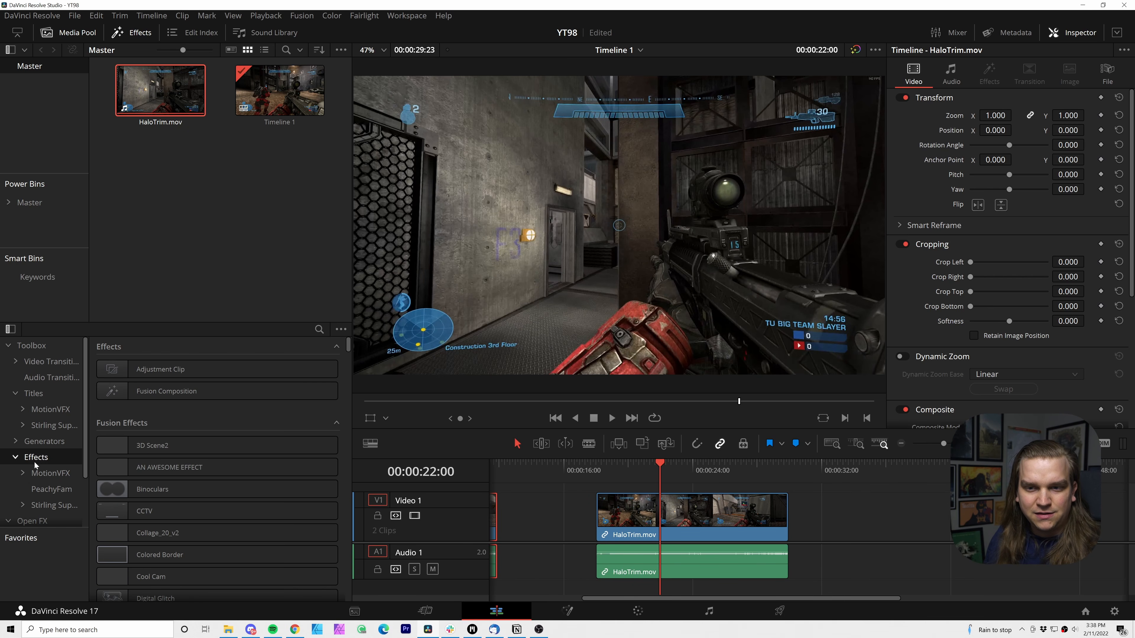
click(148, 471)
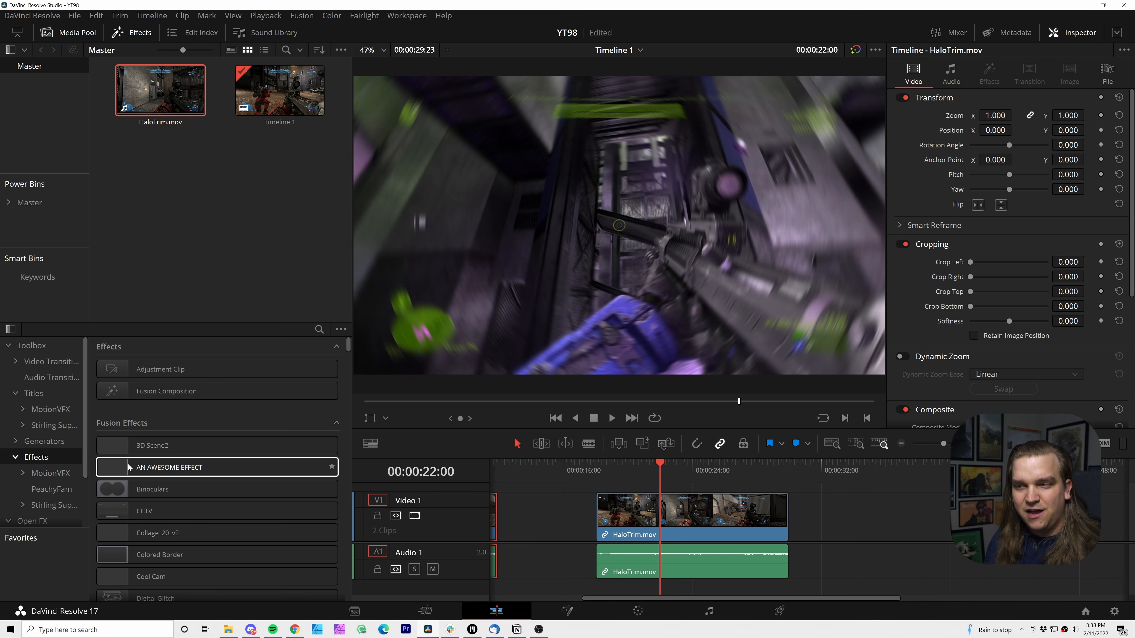
drag(130, 469, 625, 519)
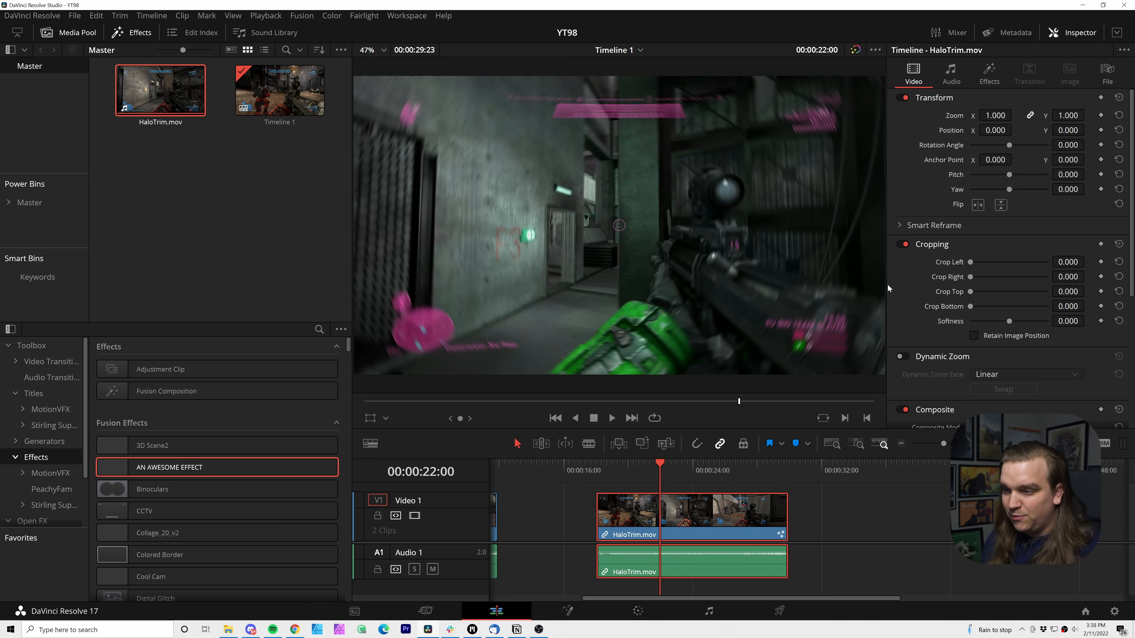
Step: Examine the controls and correction settings of AN AWESOME EFFECT on the second HaloTrim.mov clip
click(988, 76)
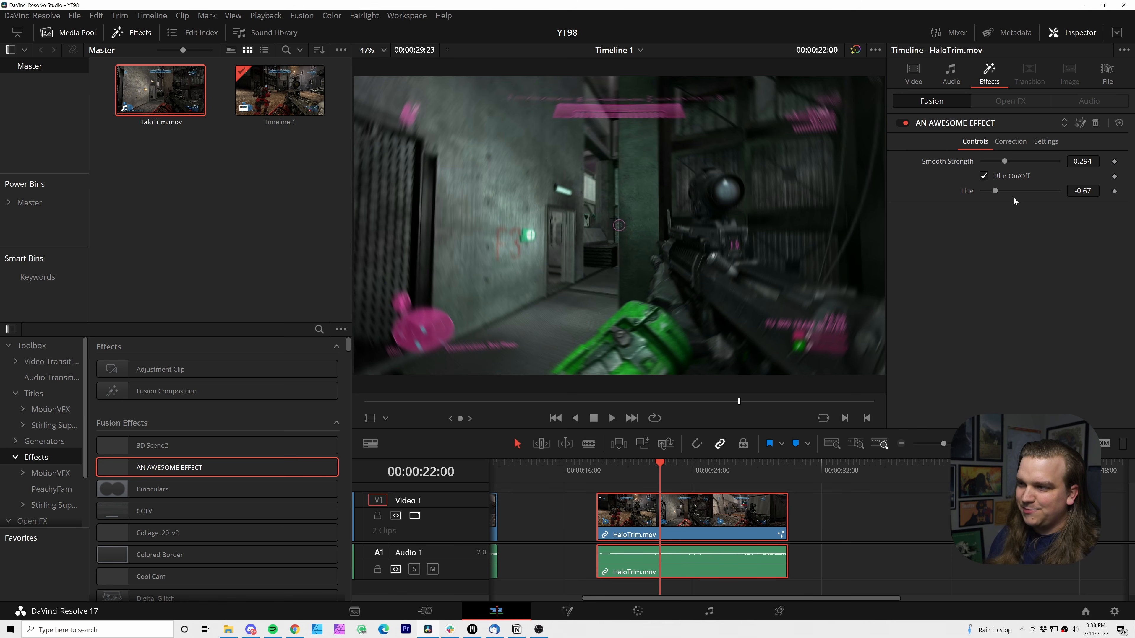
click(1010, 142)
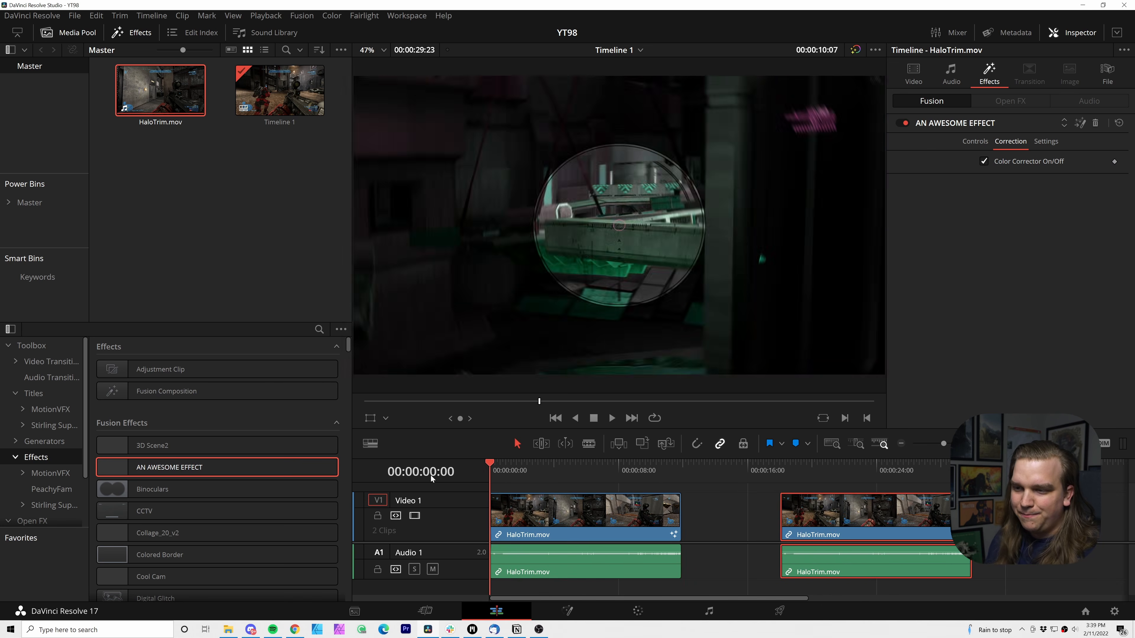
Step: On the Fusion page for the first clip, move ColorCorrector1's ColorCorrectorOn_Off checkbox control to the User page
click(568, 611)
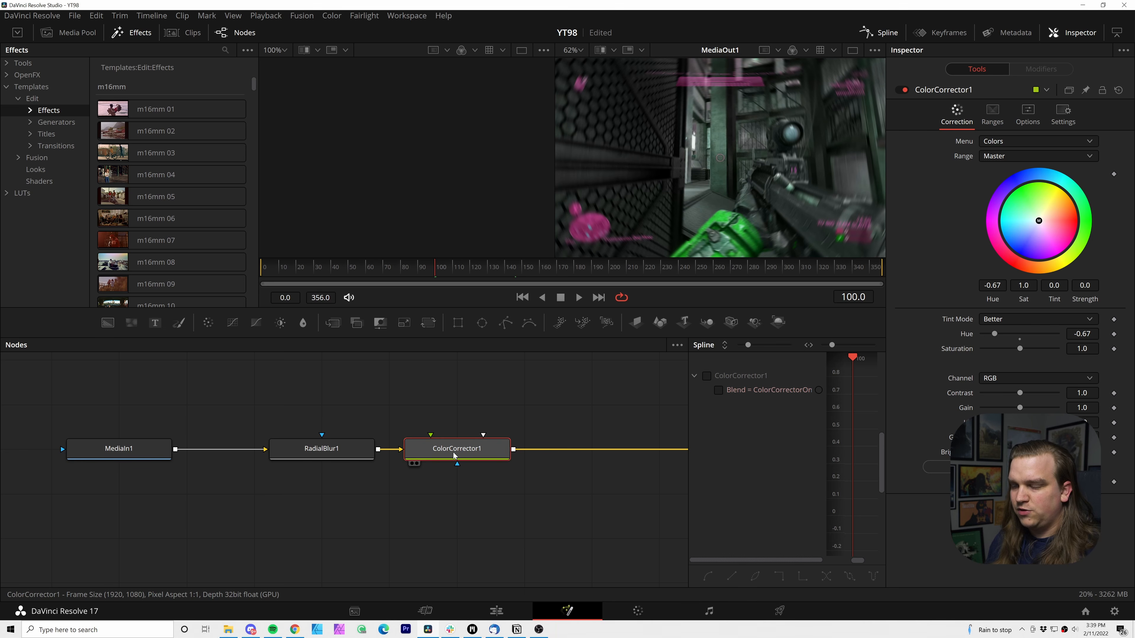
right_click(454, 456)
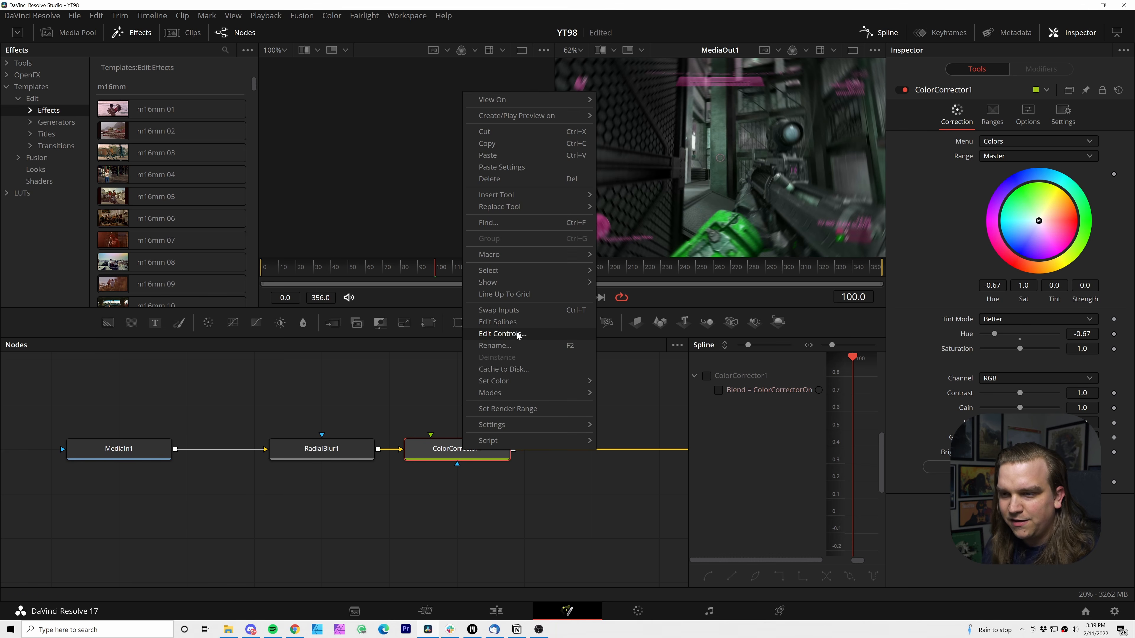
click(502, 335)
click(249, 151)
scroll(229, 278, down, 20)
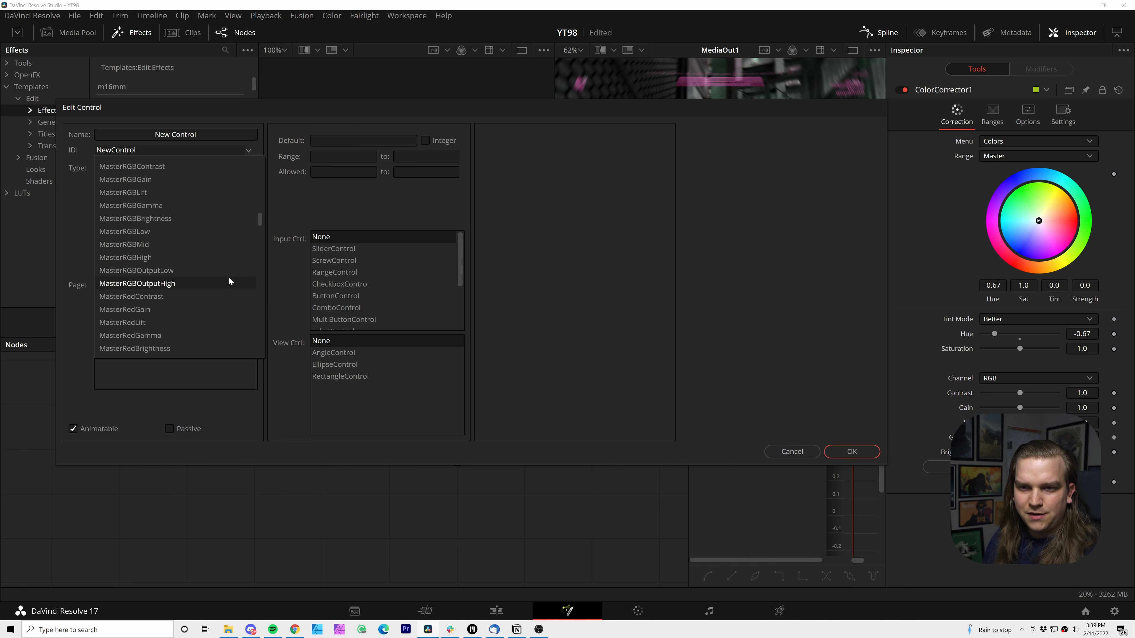
drag(258, 290, 259, 375)
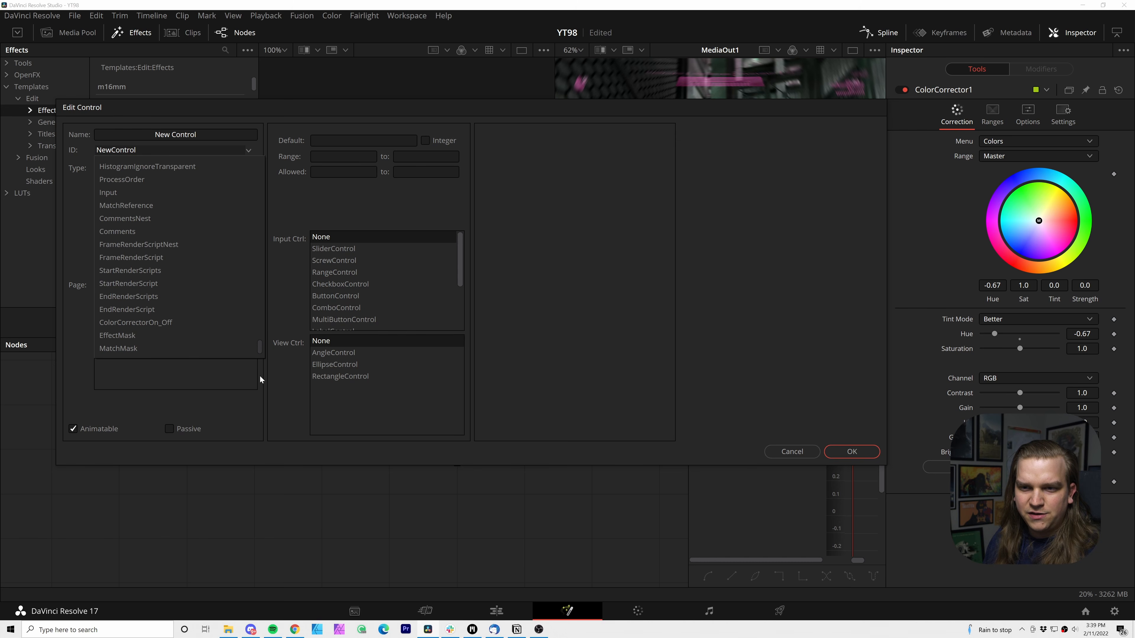
click(149, 322)
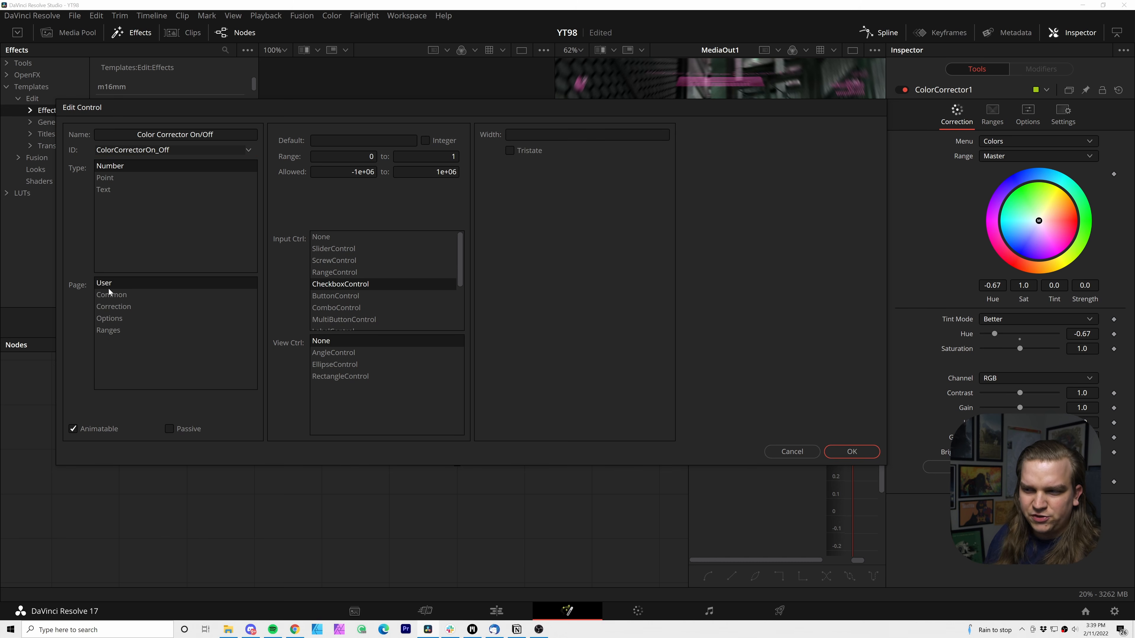
click(851, 451)
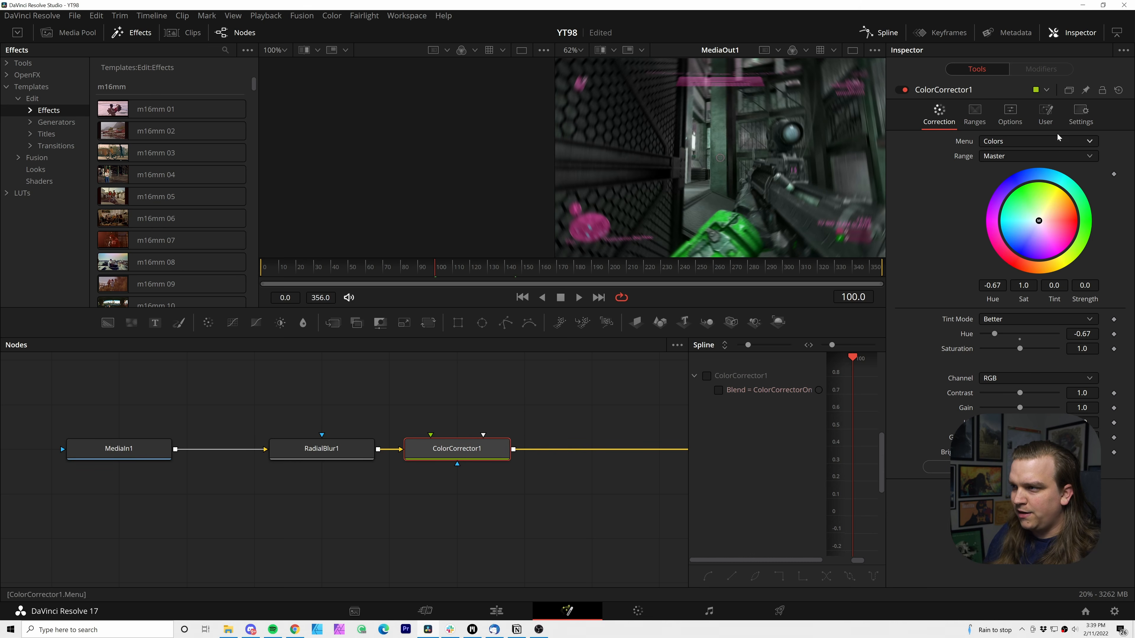
Step: Create a macro from RadialBlur1 and ColorCorrector1, exporting Hue, Color Corrector On/Off, Smooth Strength and Blur On/Off
right_click(440, 452)
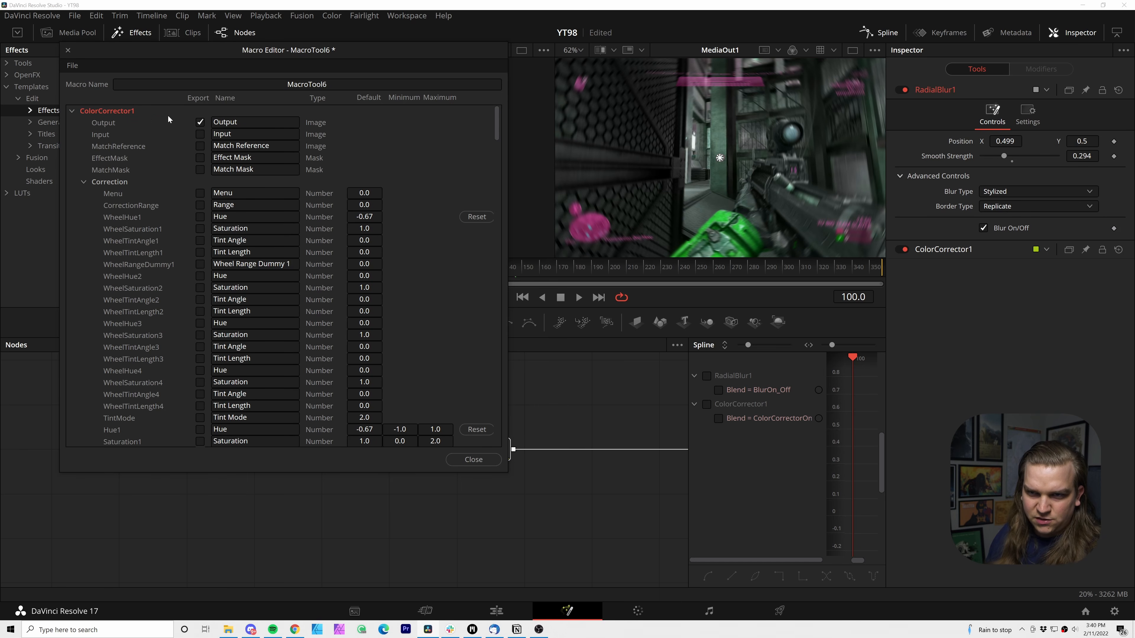
scroll(239, 289, down, 2)
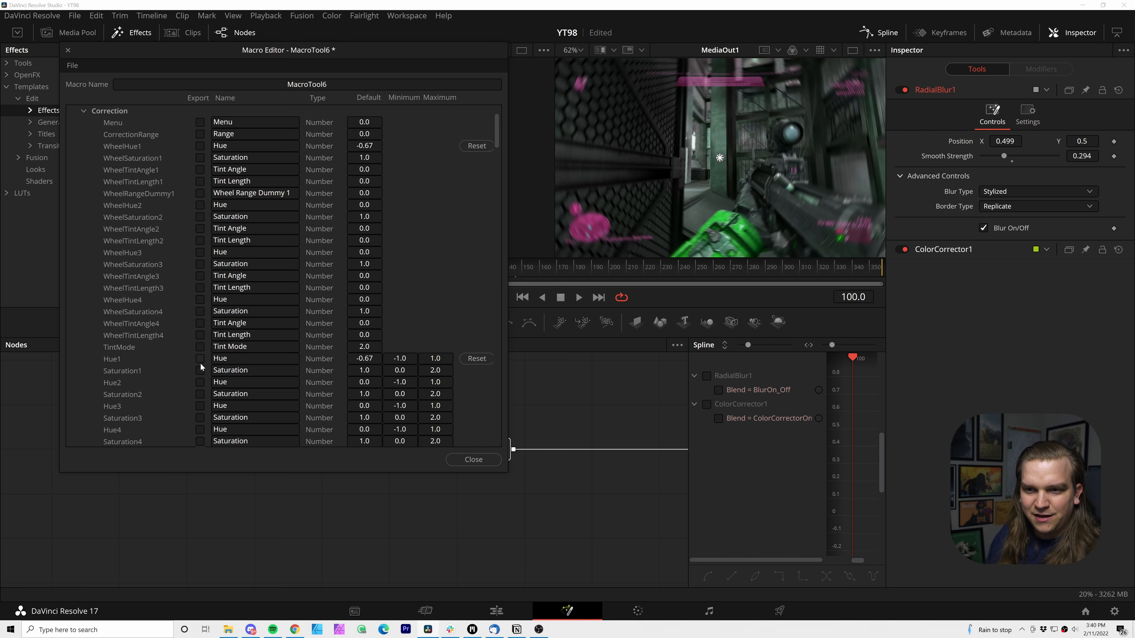
scroll(288, 369, down, 10)
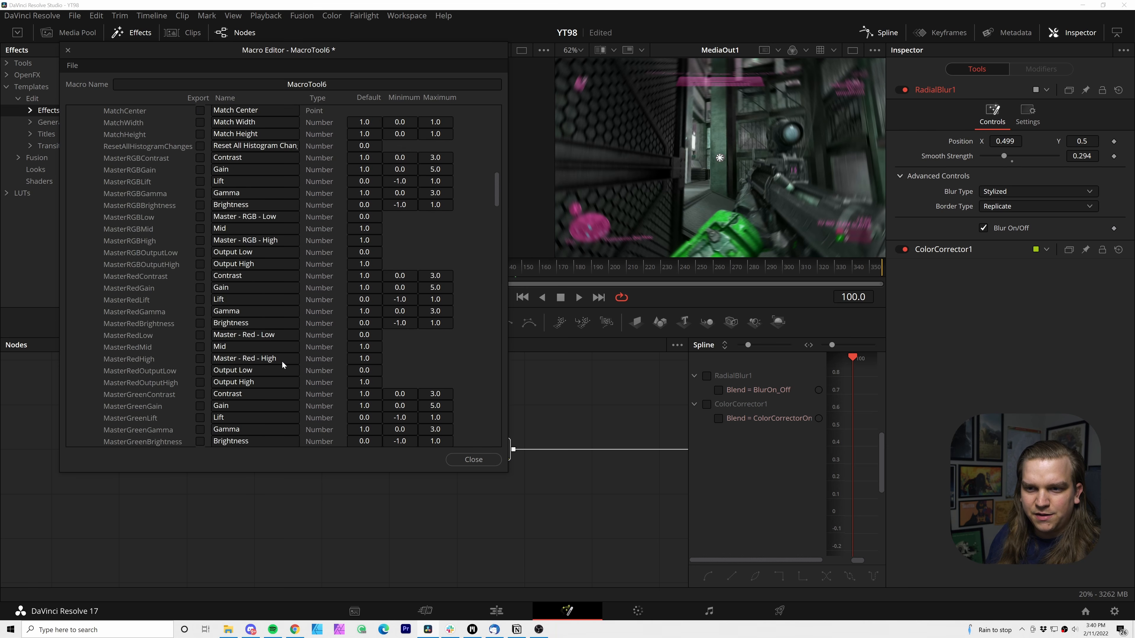
scroll(280, 358, down, 15)
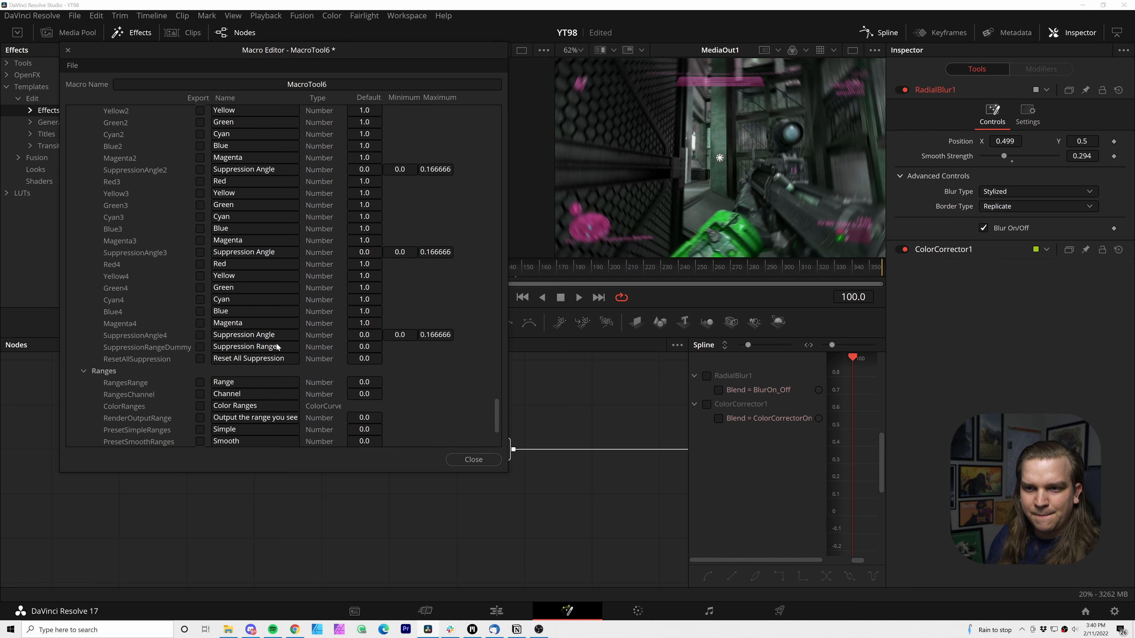
scroll(277, 347, down, 10)
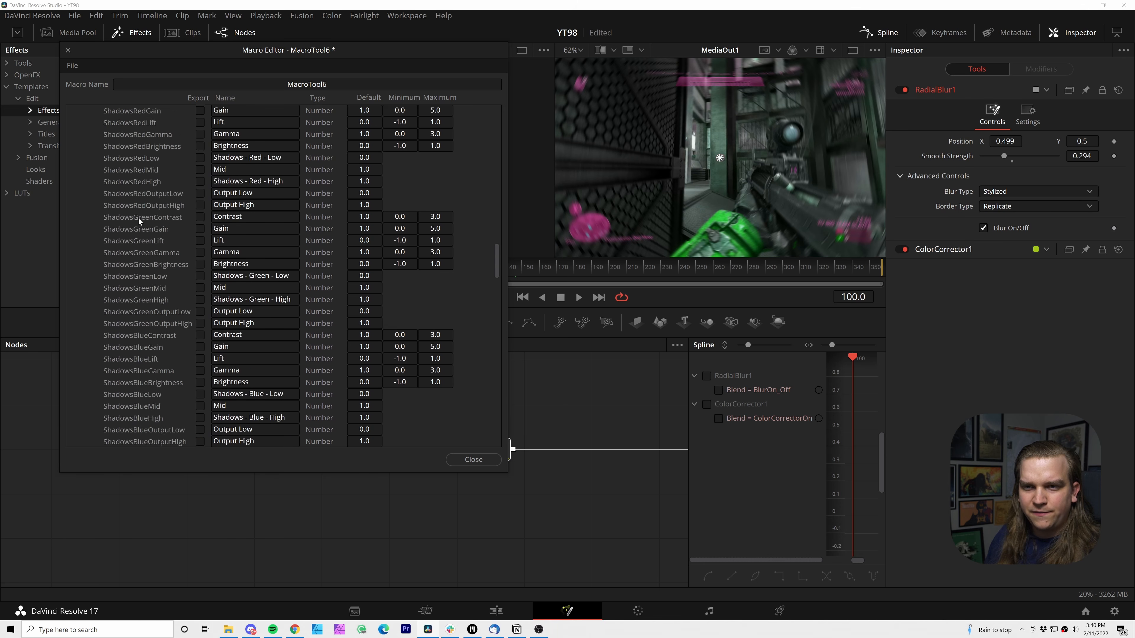
click(72, 121)
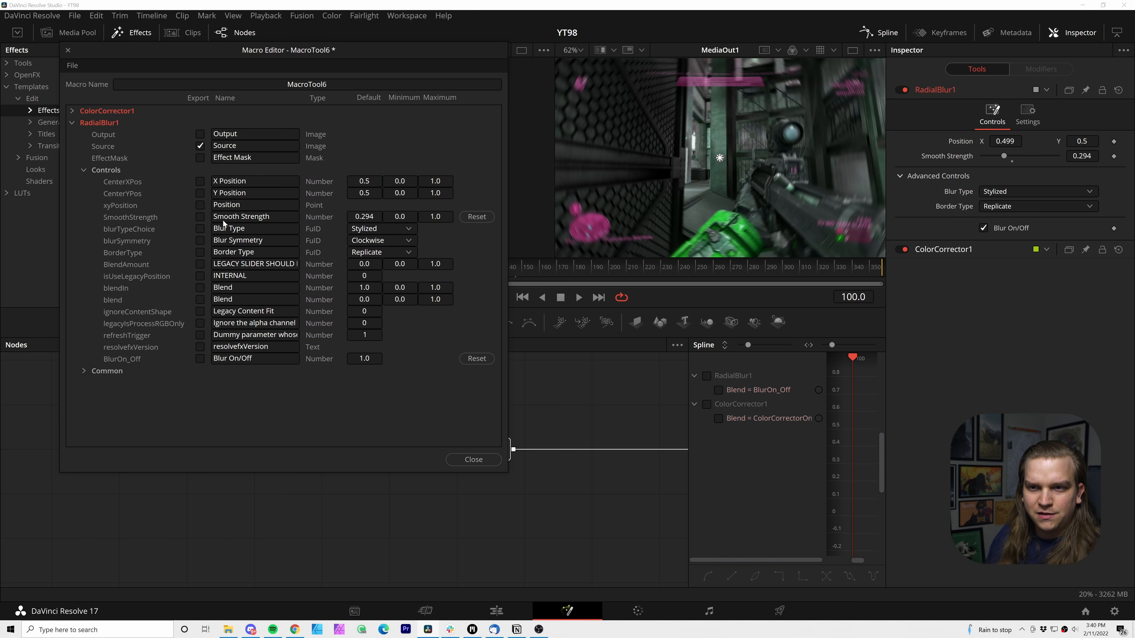
click(202, 215)
Step: Name the macro An AWESOME EFFECT and save it over AN AWESOME EFFECT.setting in Presets test
double_click(268, 85)
text(An AW)
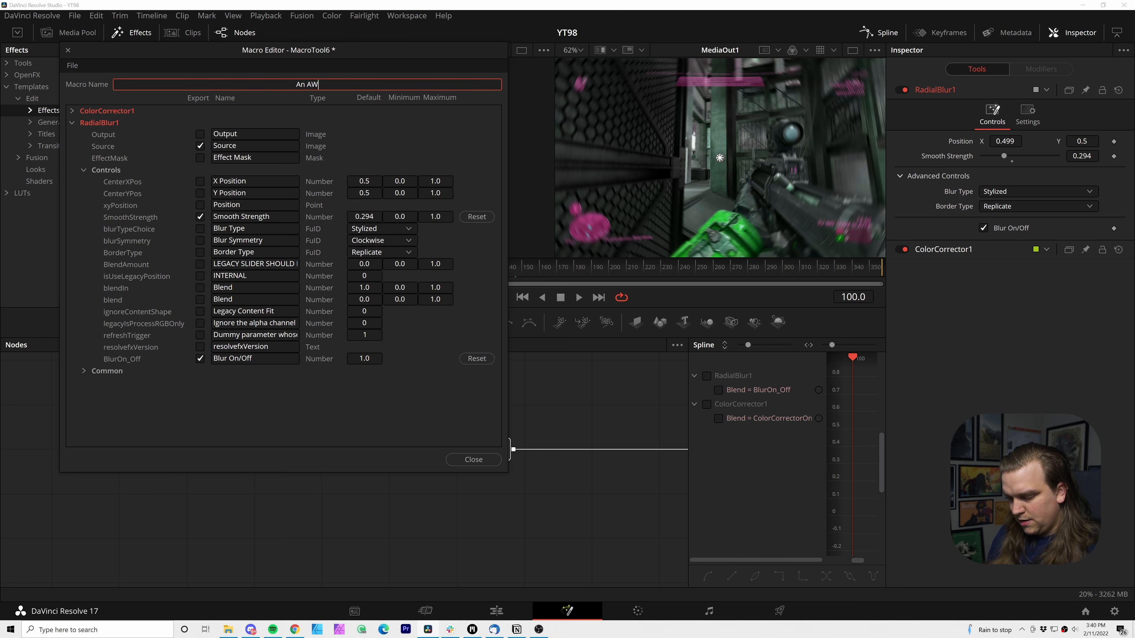
text(ESOME EFFECT)
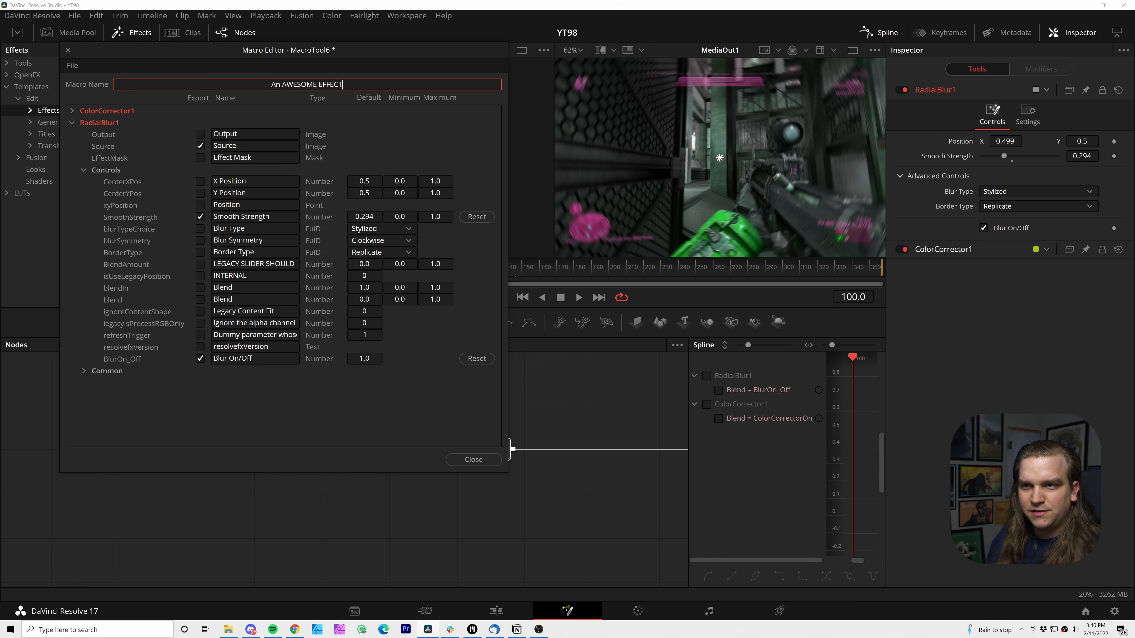
click(72, 66)
click(87, 121)
click(43, 143)
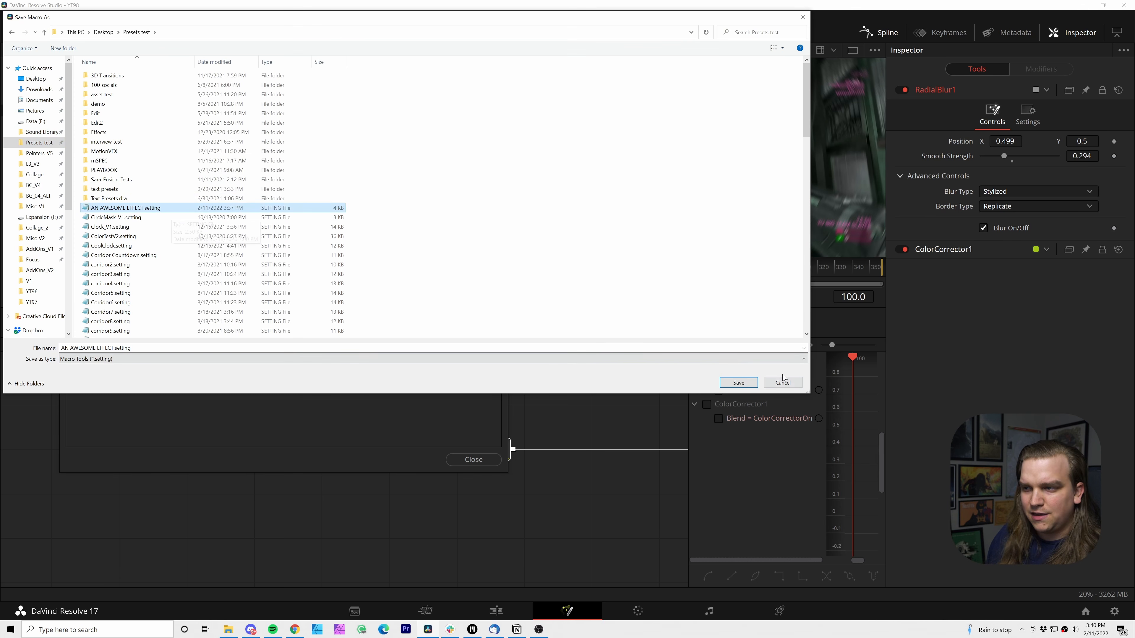
click(739, 383)
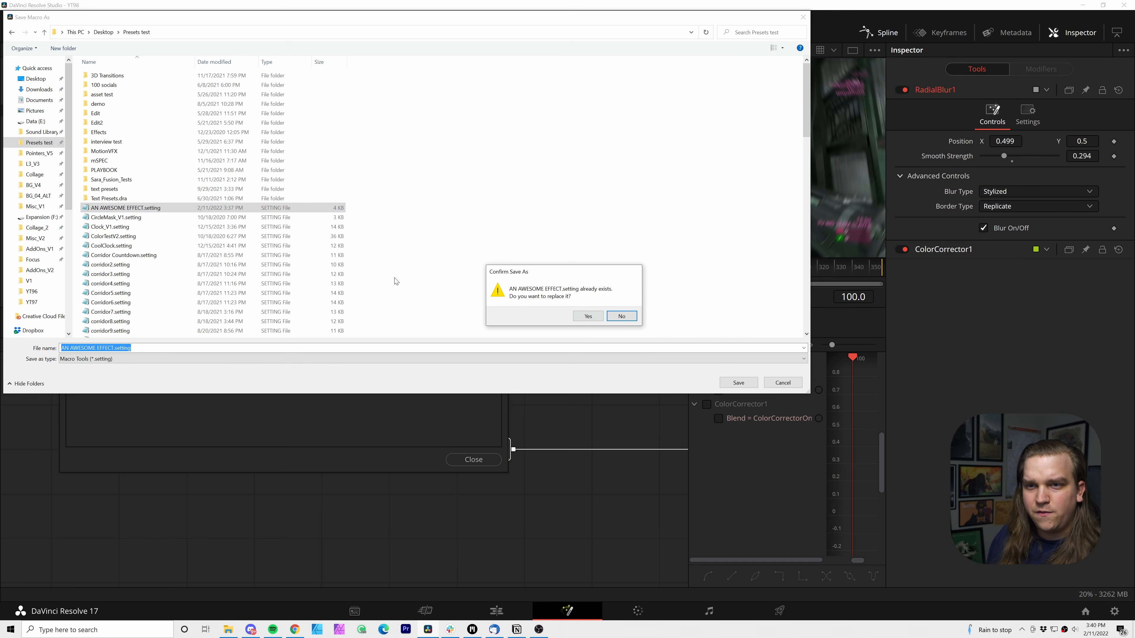
click(588, 316)
click(473, 460)
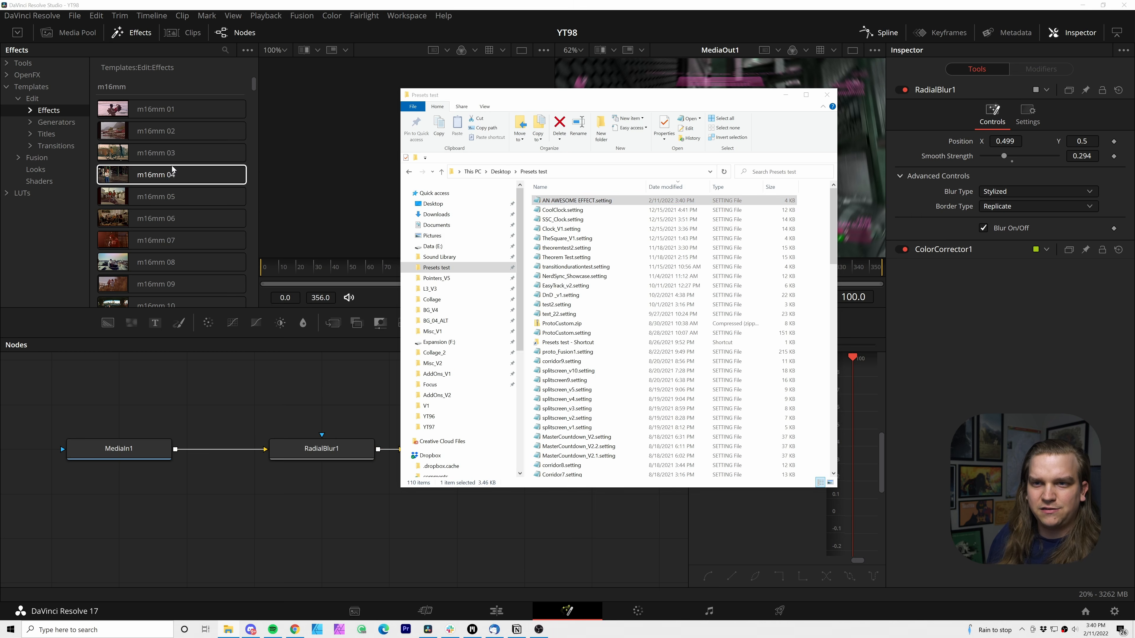
Step: Replace AN AWESOME EFFECT.setting in the Edit Effects templates with the new version from Presets test
drag(188, 174, 190, 199)
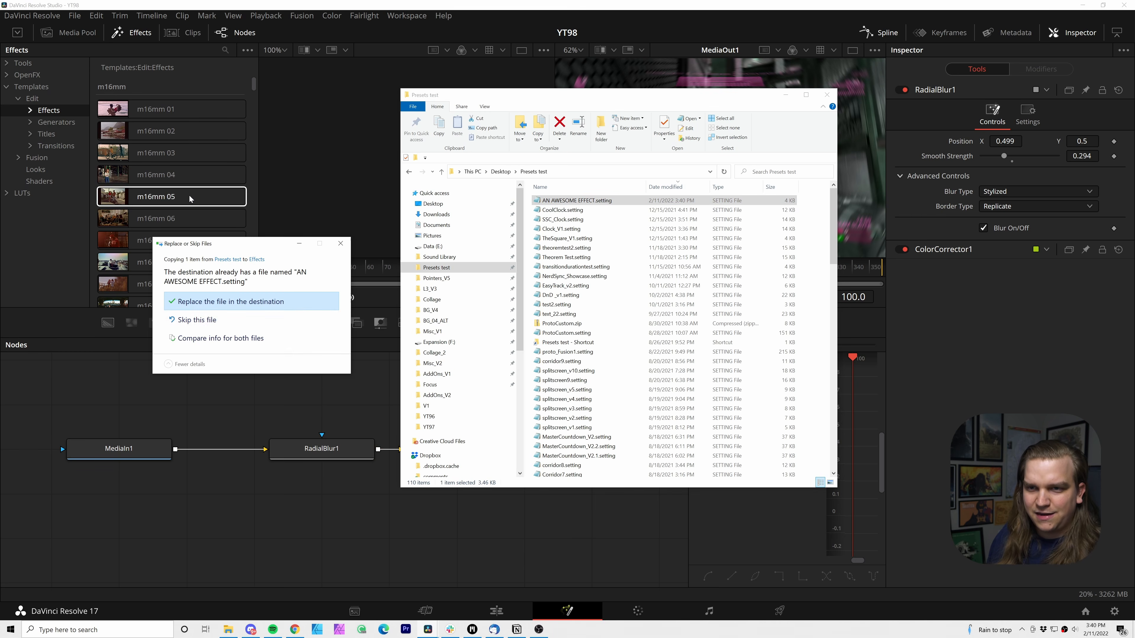
click(216, 309)
click(228, 629)
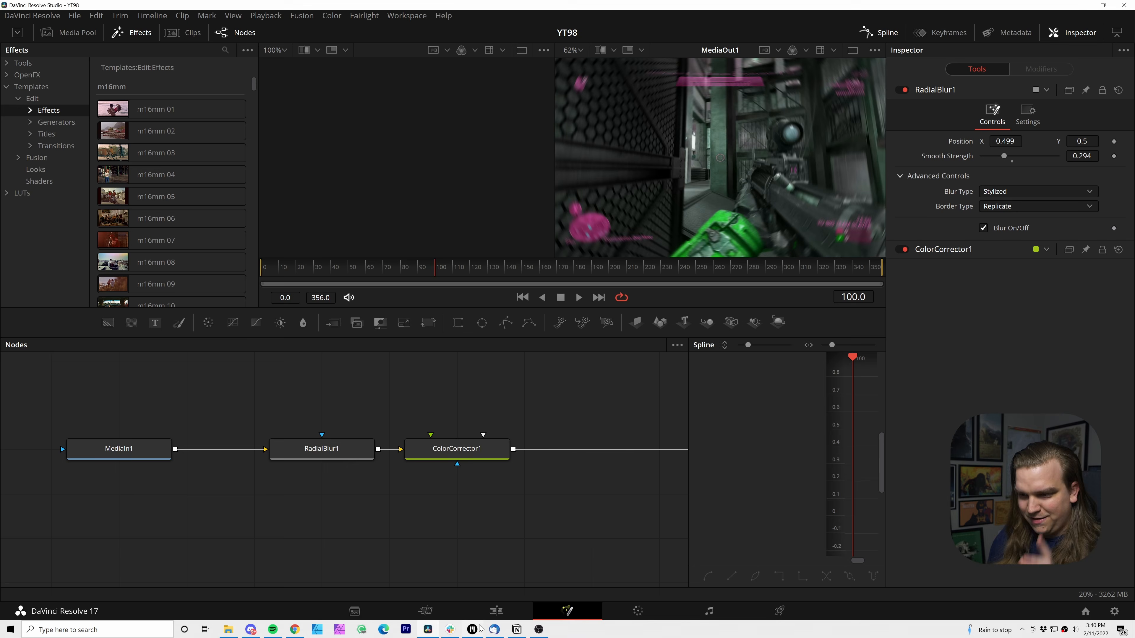
Step: On the Edit page, replace the second HaloTrim.mov clip with a new one further along Video 1 and apply AN AWESOME EFFECT to it
click(496, 611)
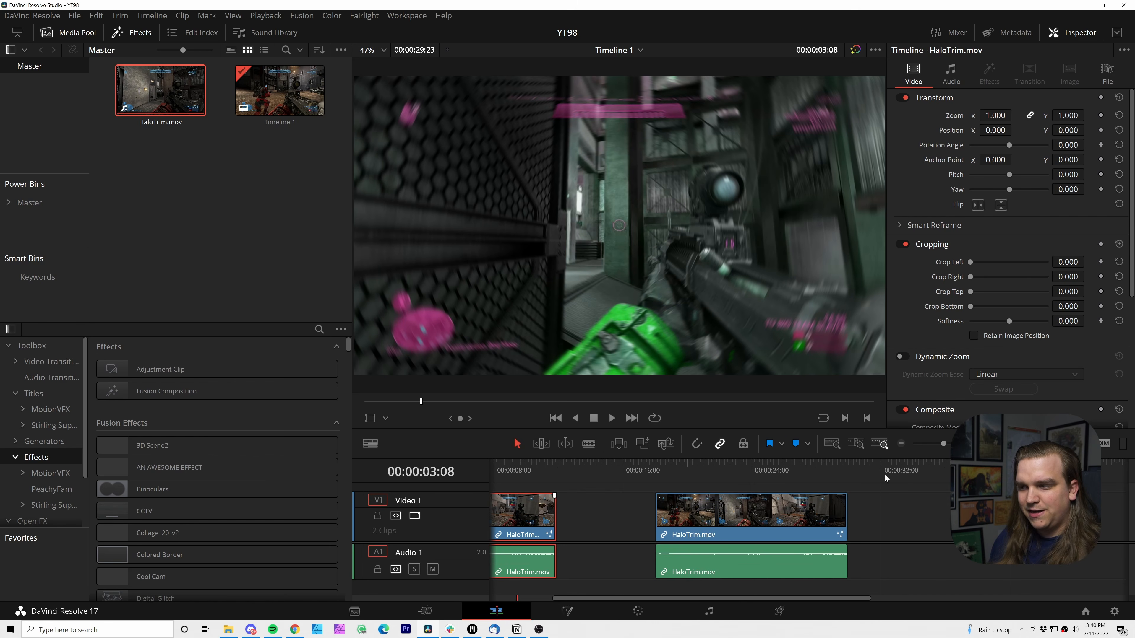
drag(175, 96, 901, 537)
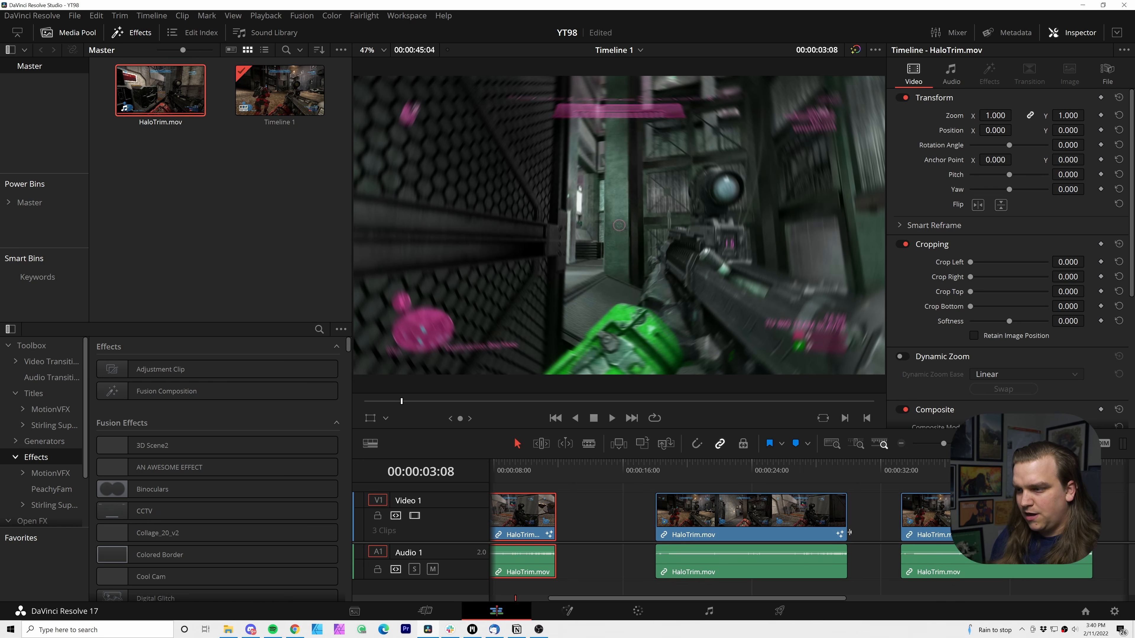
click(848, 530)
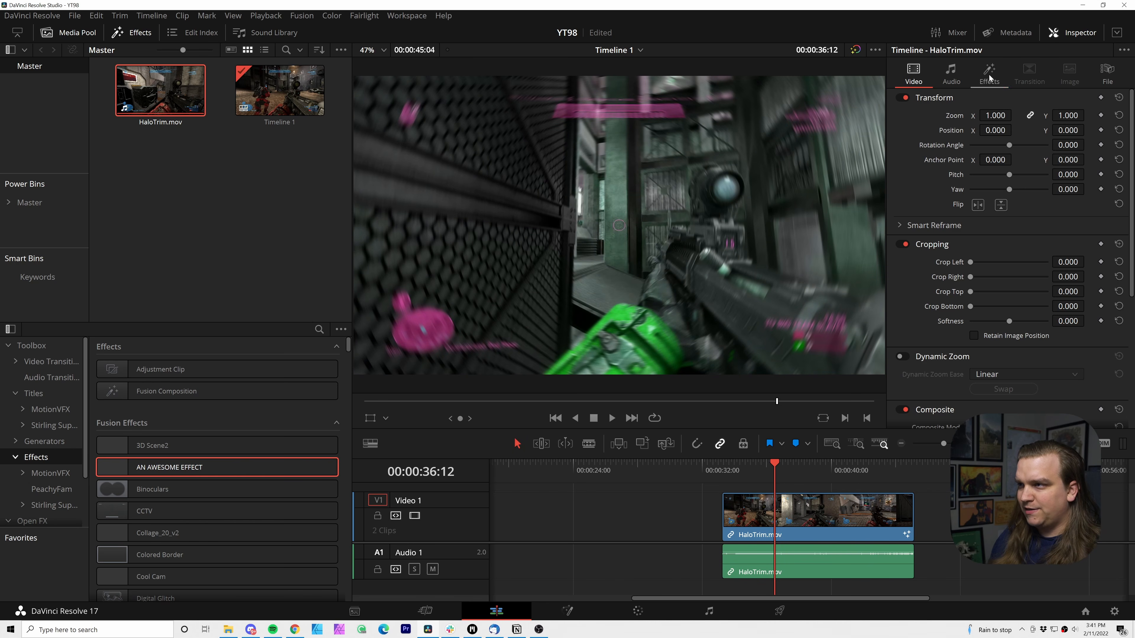
Step: With the playhead at 00:00:36:08, set the new clip's AN AWESOME EFFECT Hue to -0.48 and Smooth Strength to 0.441
click(990, 75)
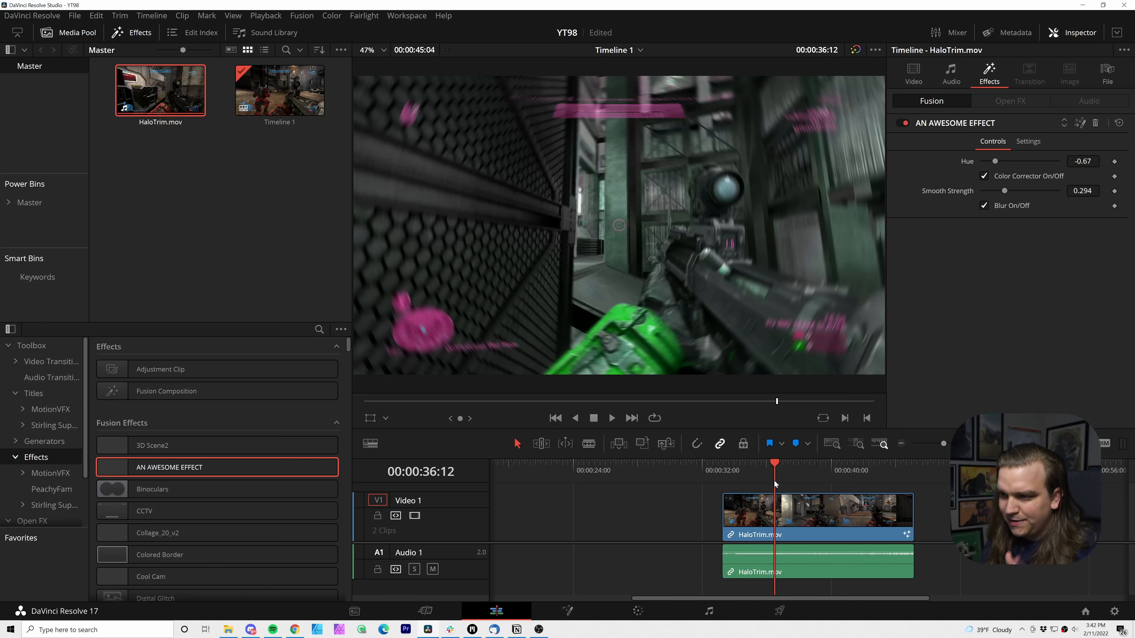
drag(778, 468, 773, 469)
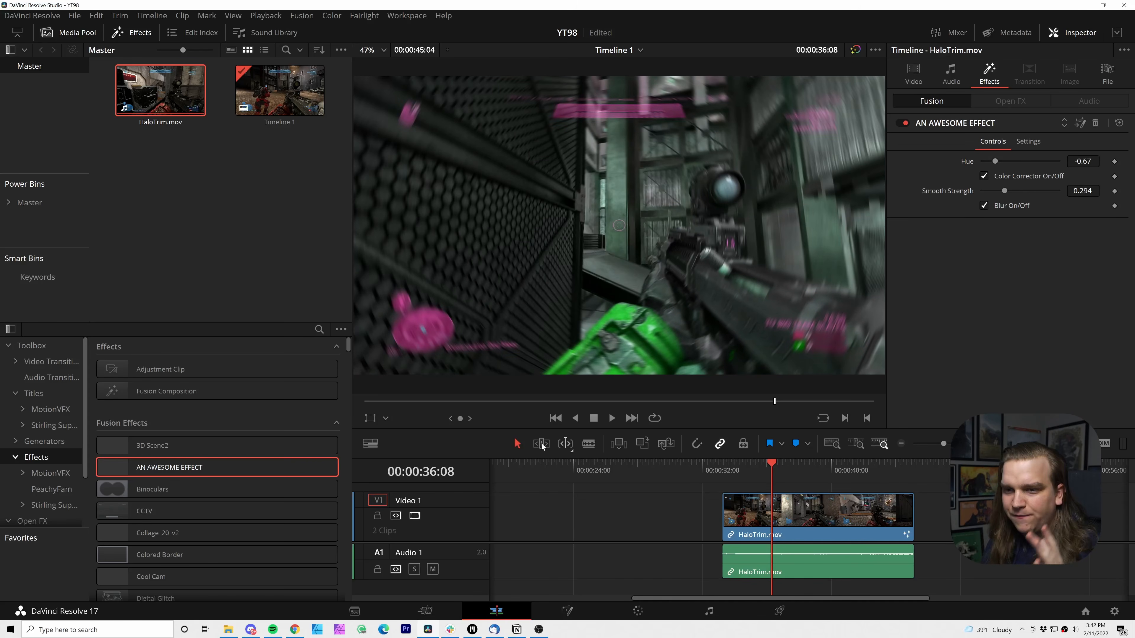
click(795, 514)
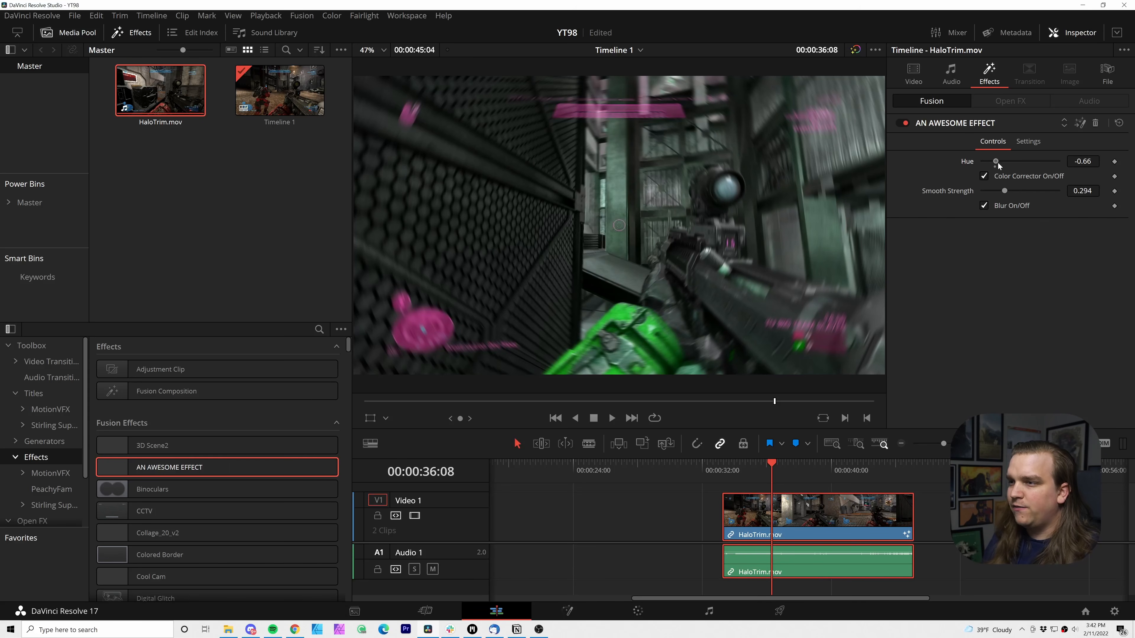
drag(997, 161, 995, 194)
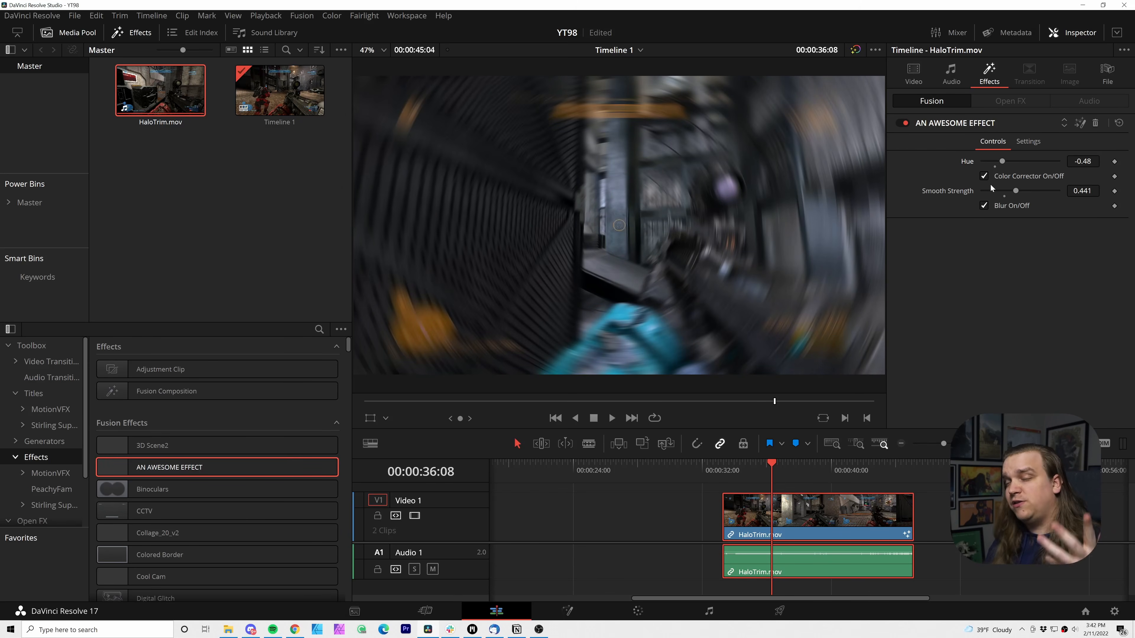
Step: Test the effect's on/off checkboxes, turning off Blur and Color Corrector, and set Hue to -0.23
click(984, 176)
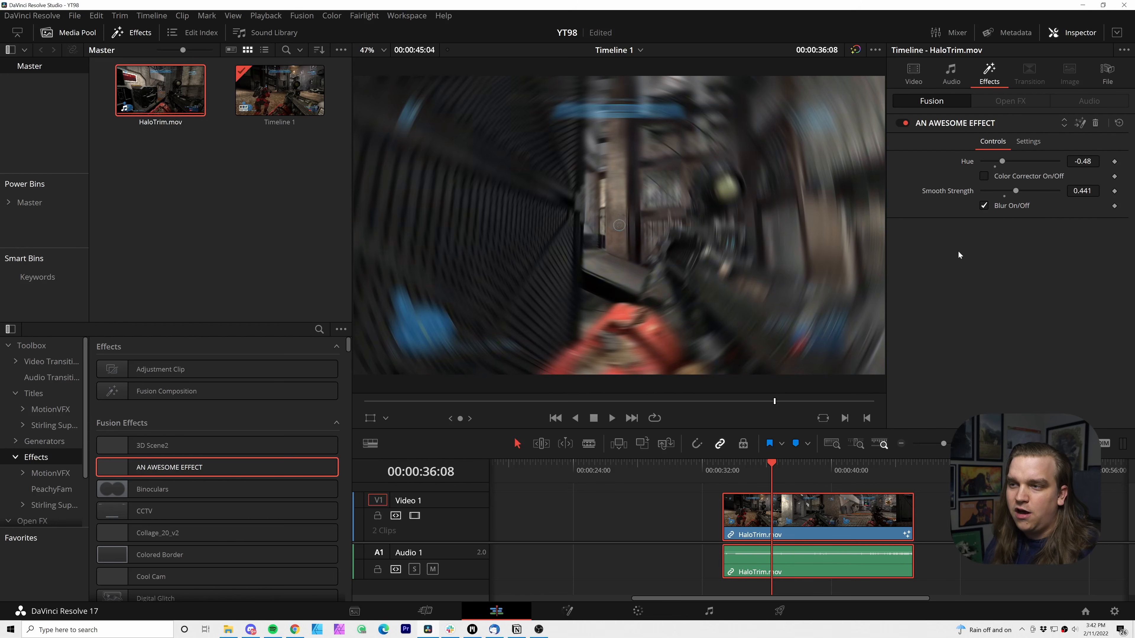
click(983, 176)
click(984, 206)
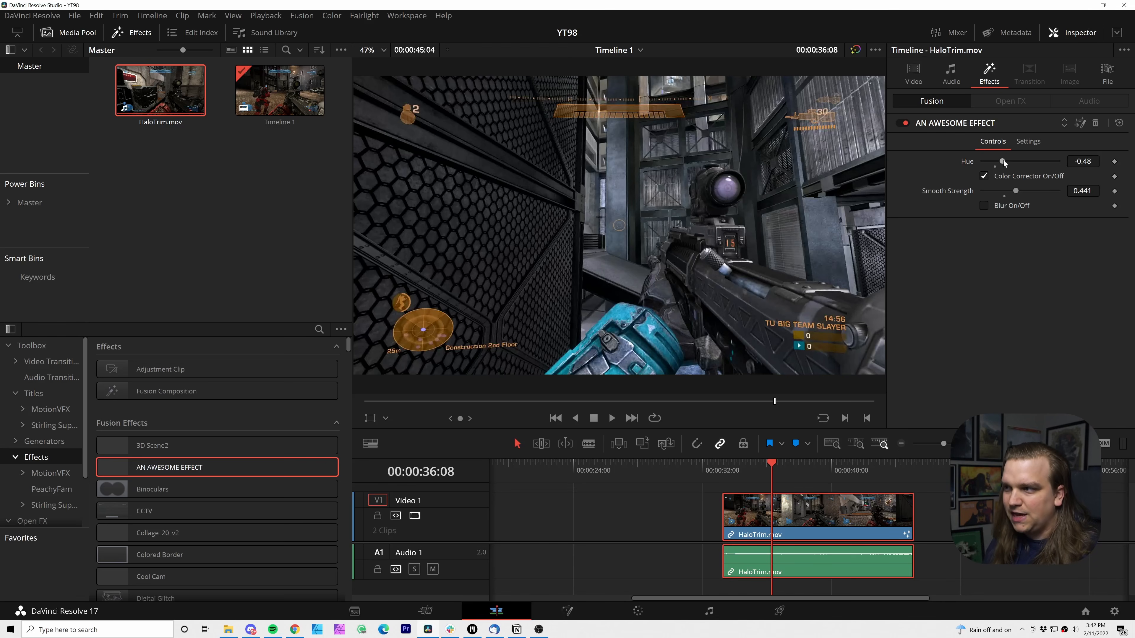
drag(1002, 161, 1012, 161)
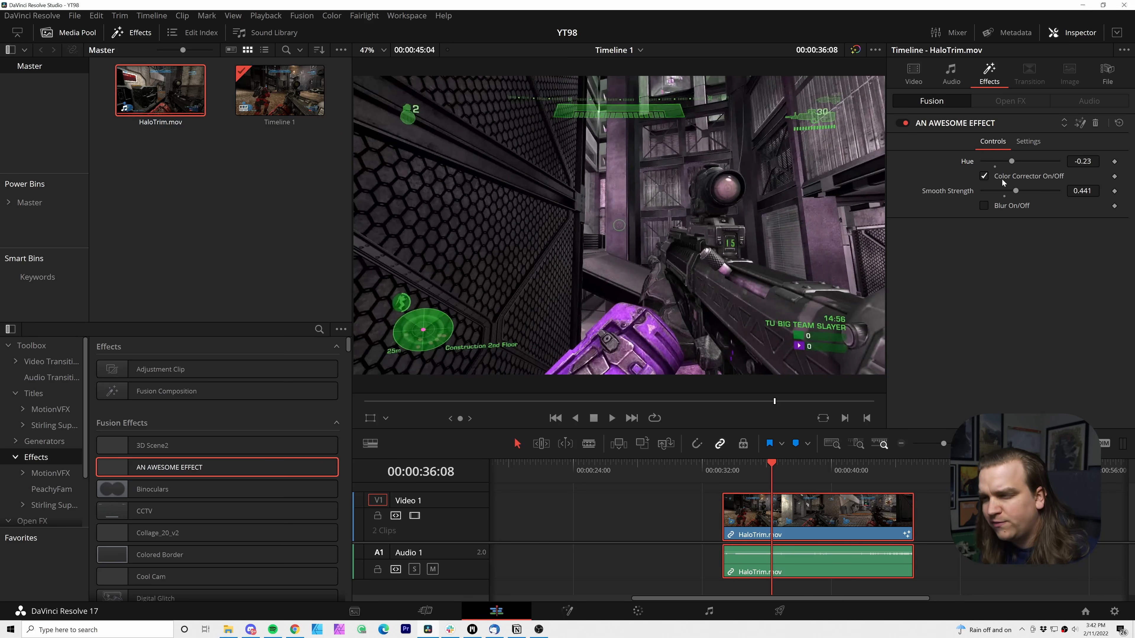
click(984, 176)
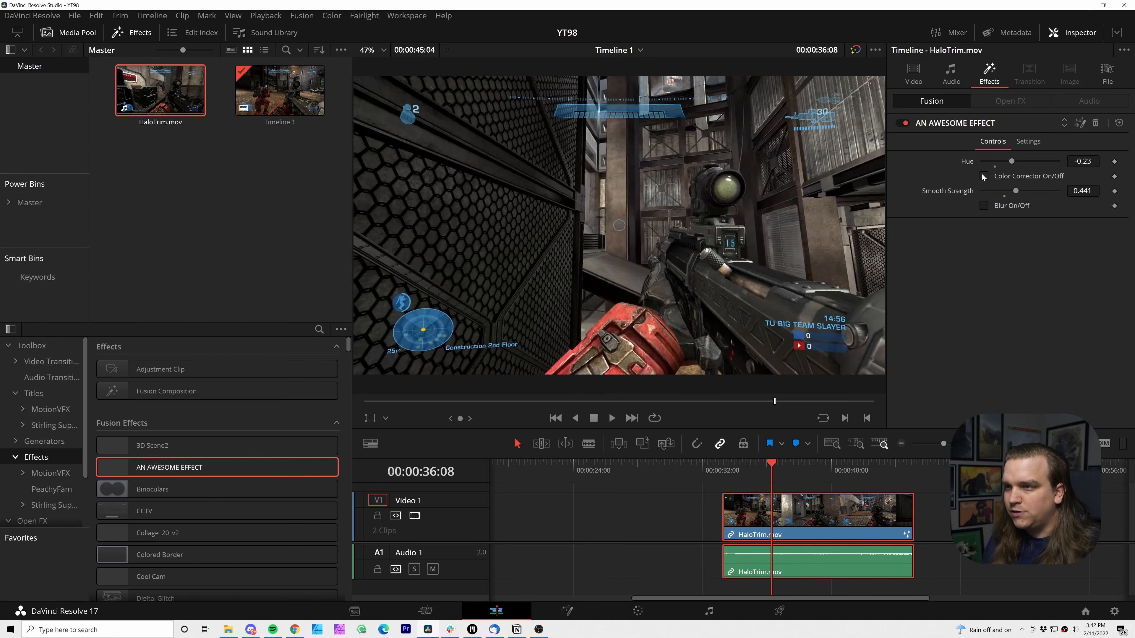